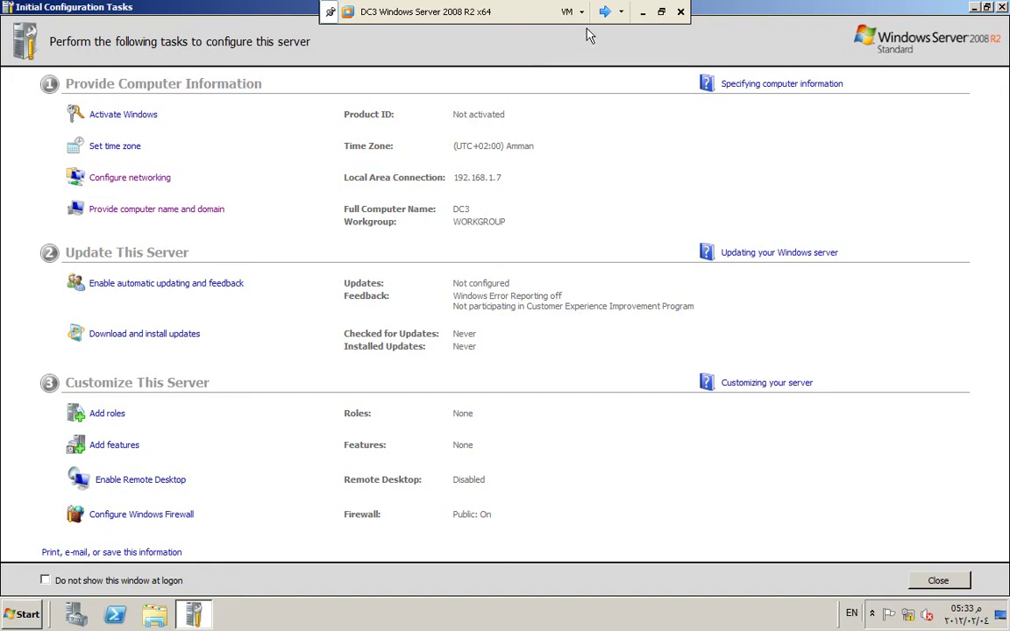
Step: Exit full-screen view so DC3 appears inside the VMware Workstation window
left_click(663, 14)
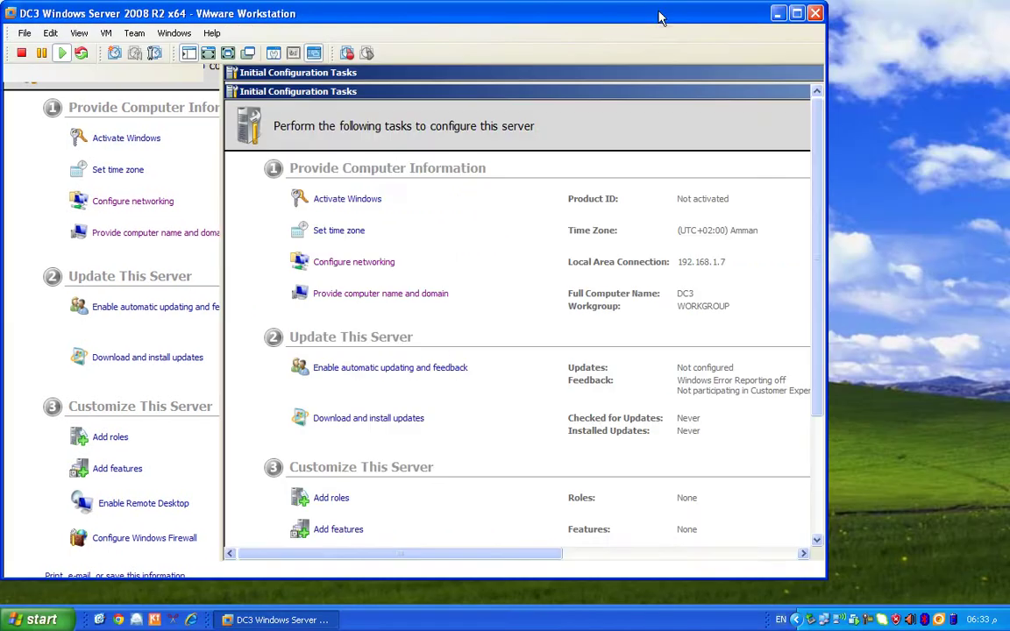
Step: Switch DC3's network adapter from NAT to the custom VMnet2 network
left_click(274, 53)
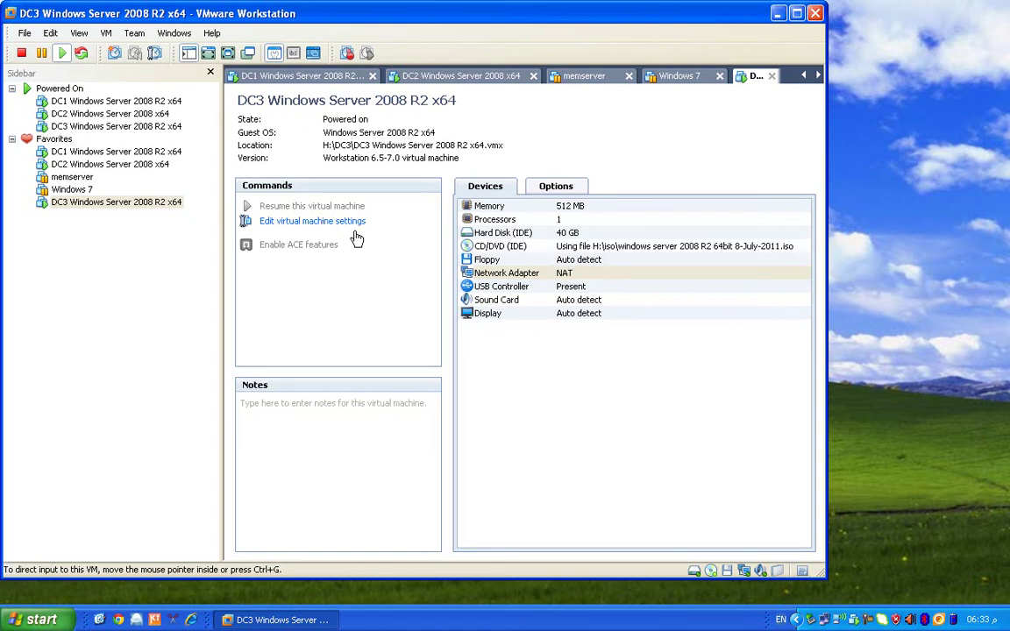
left_click(309, 221)
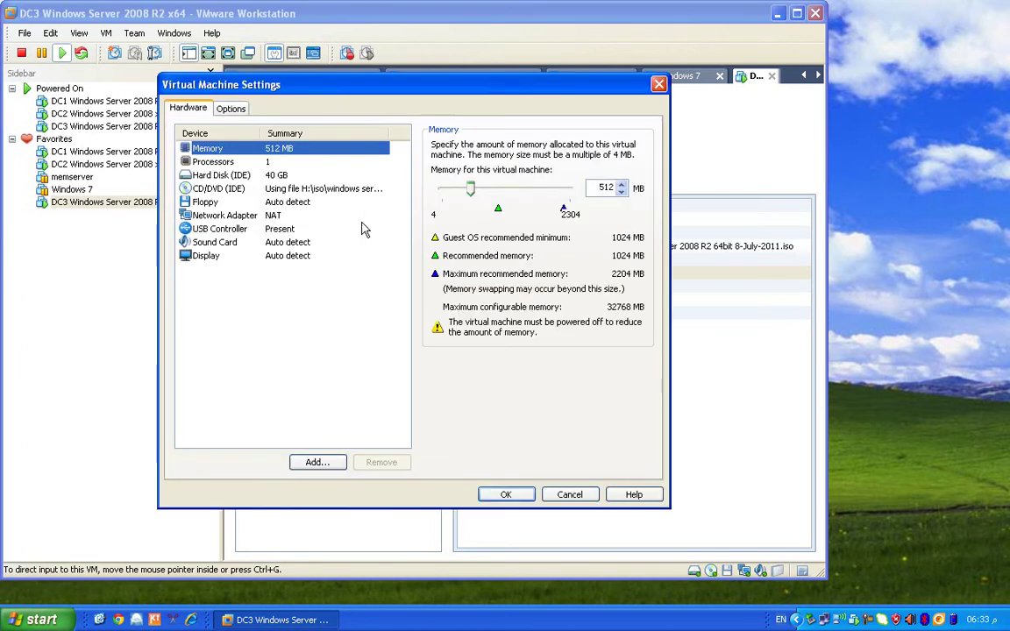
left_click(221, 216)
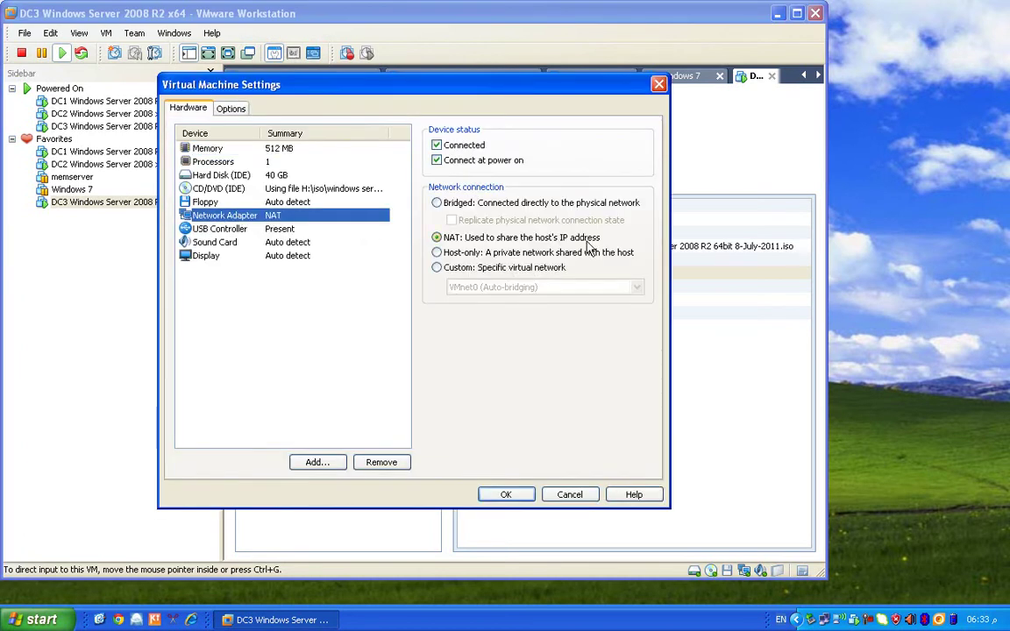
left_click(438, 267)
left_click(637, 286)
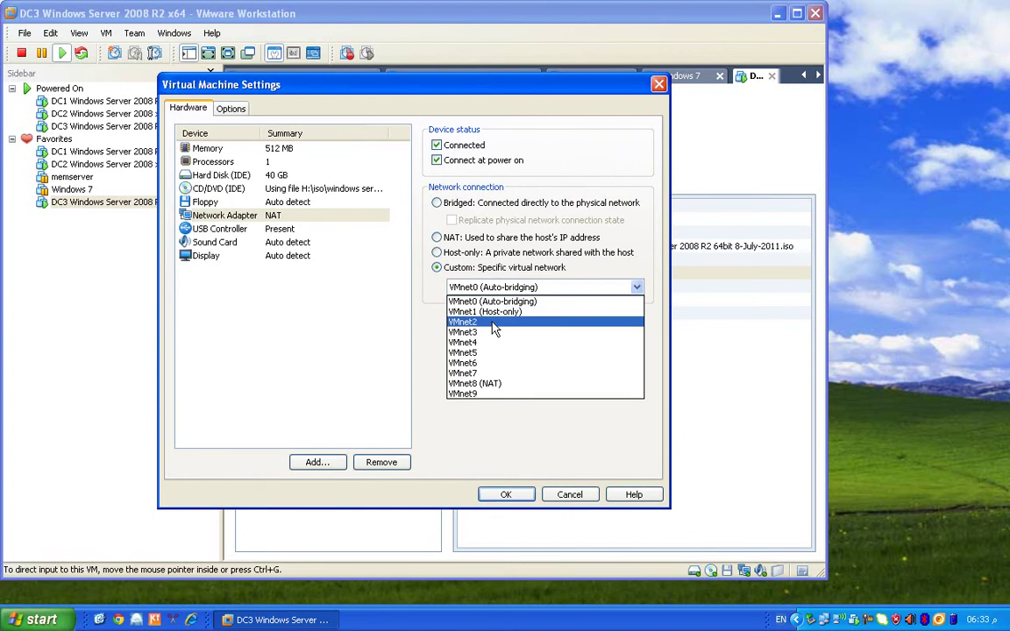
left_click(505, 322)
left_click(507, 497)
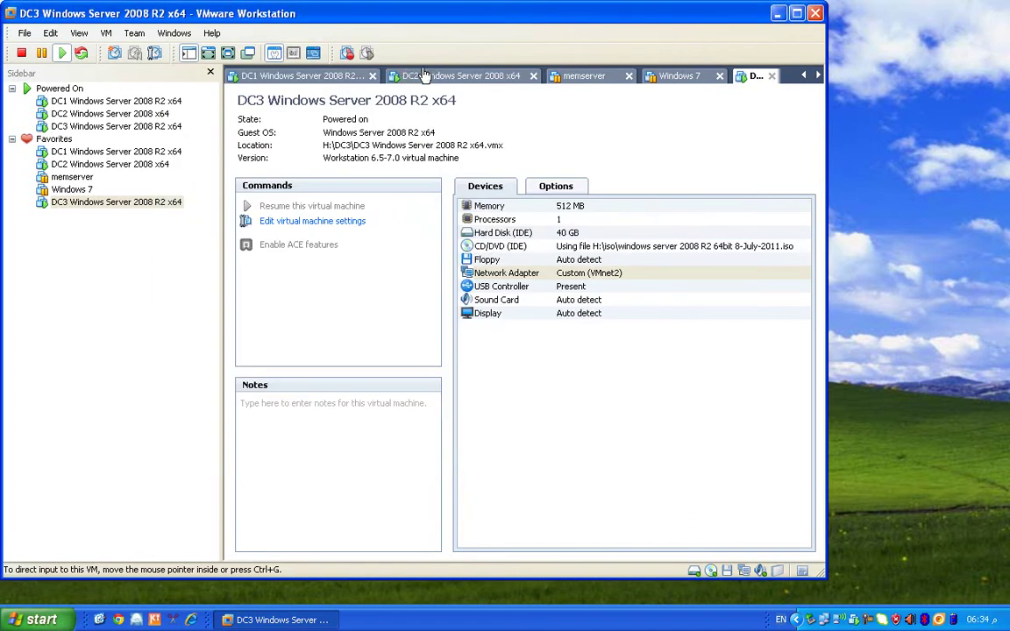
Step: Return to DC3, enlarge the Workstation window, and put DC3 back in full screen
left_click(471, 80)
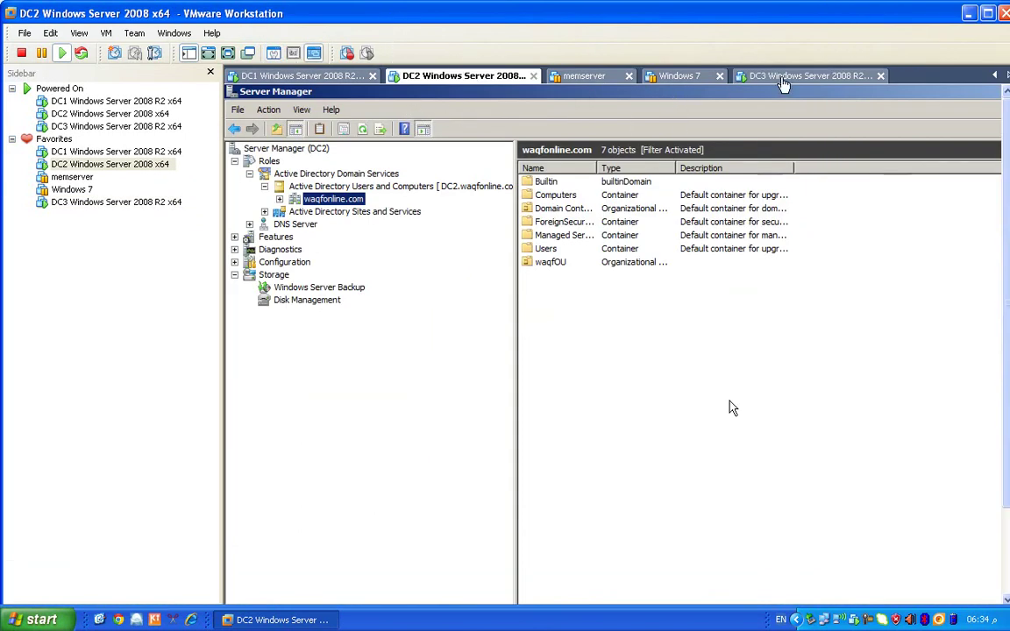
left_click(782, 79)
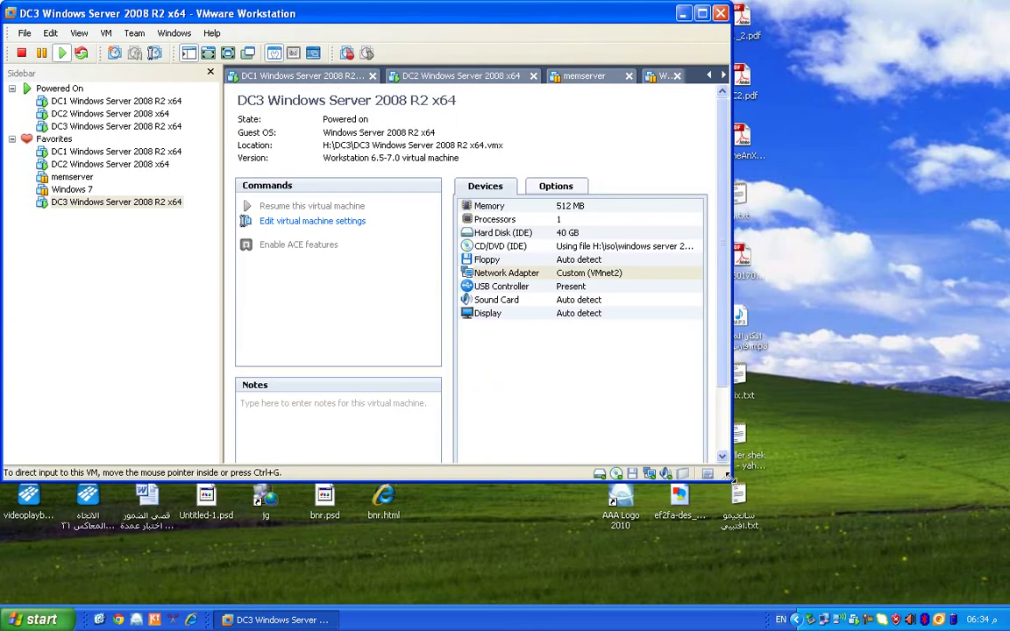
left_click_drag(726, 478, 818, 597)
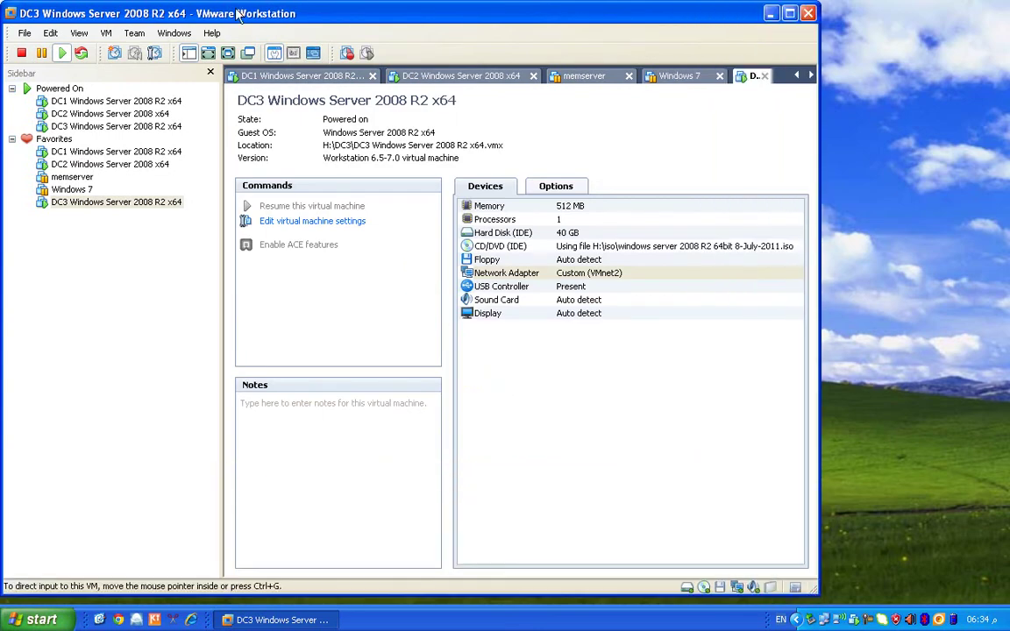
left_click(208, 53)
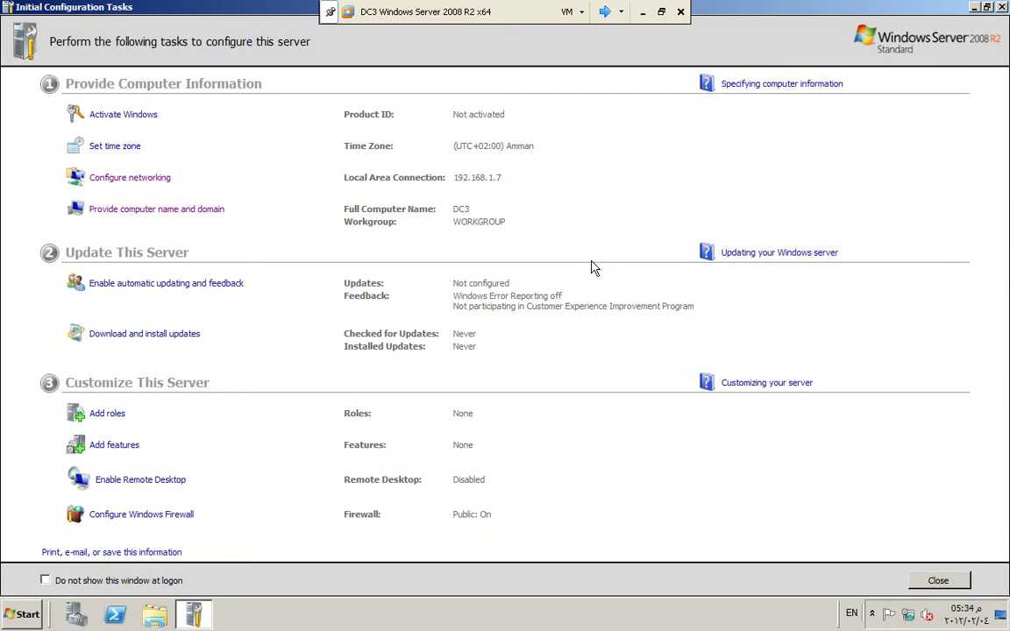
Step: Change DC3's membership from workgroup to the waqfonline.com domain
left_click(134, 210)
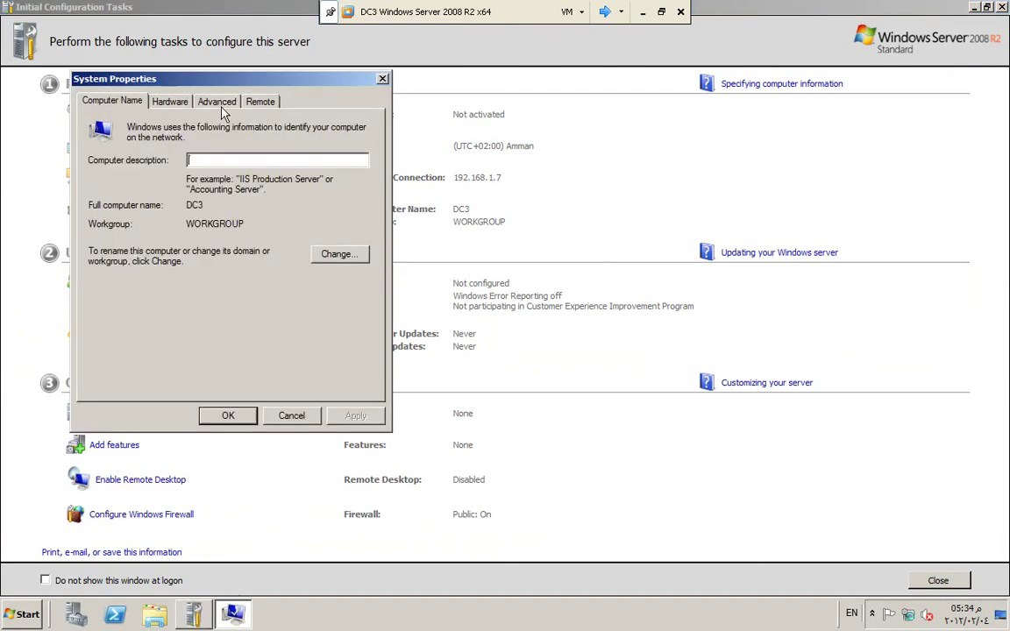
left_click(218, 104)
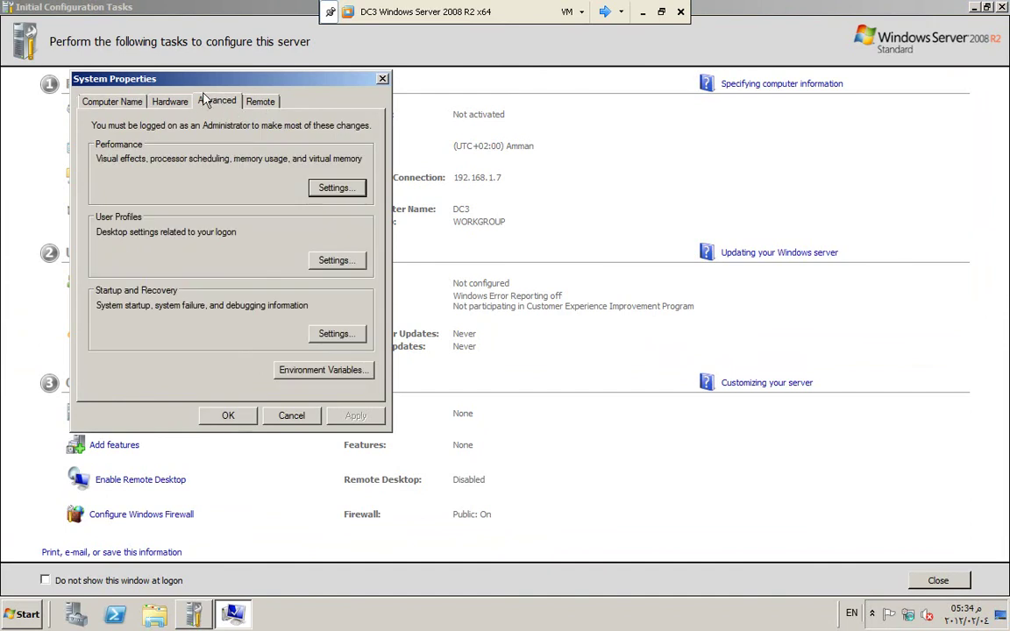
left_click(112, 102)
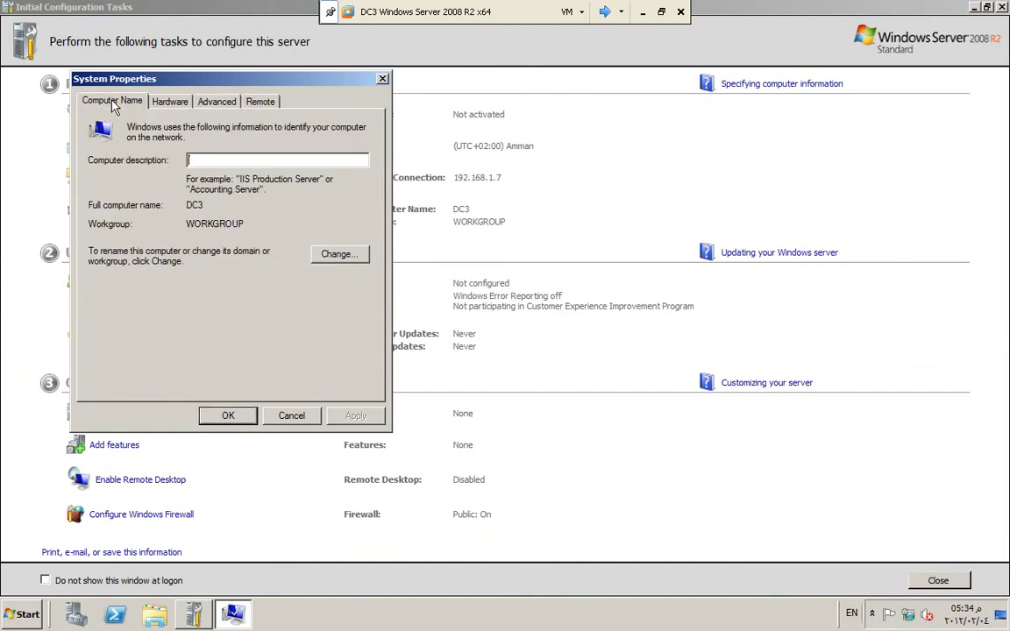
left_click(337, 256)
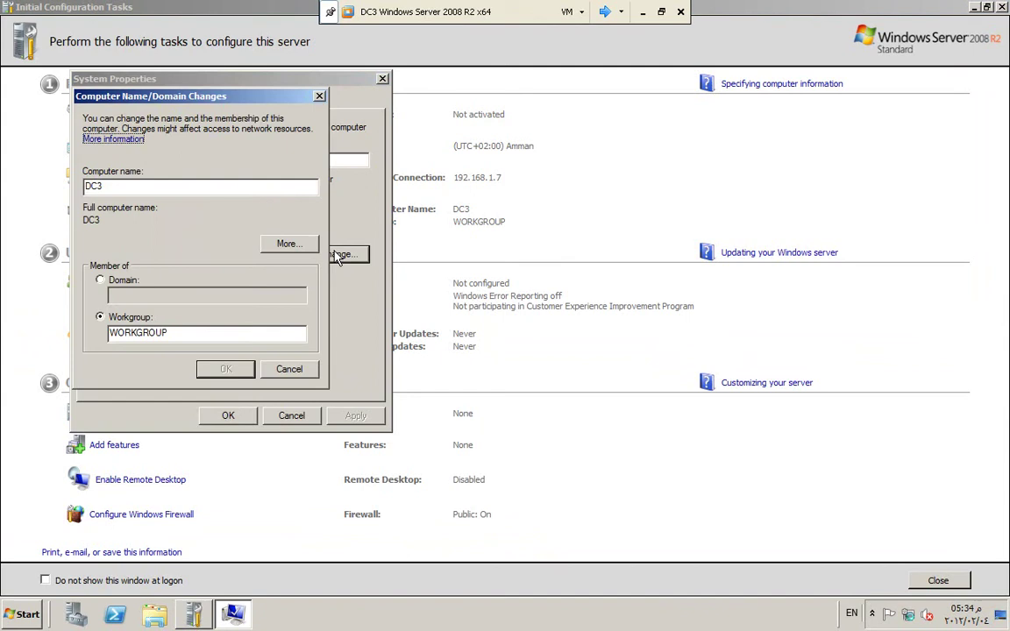
left_click(100, 281)
left_click(140, 292)
type("waqfonl")
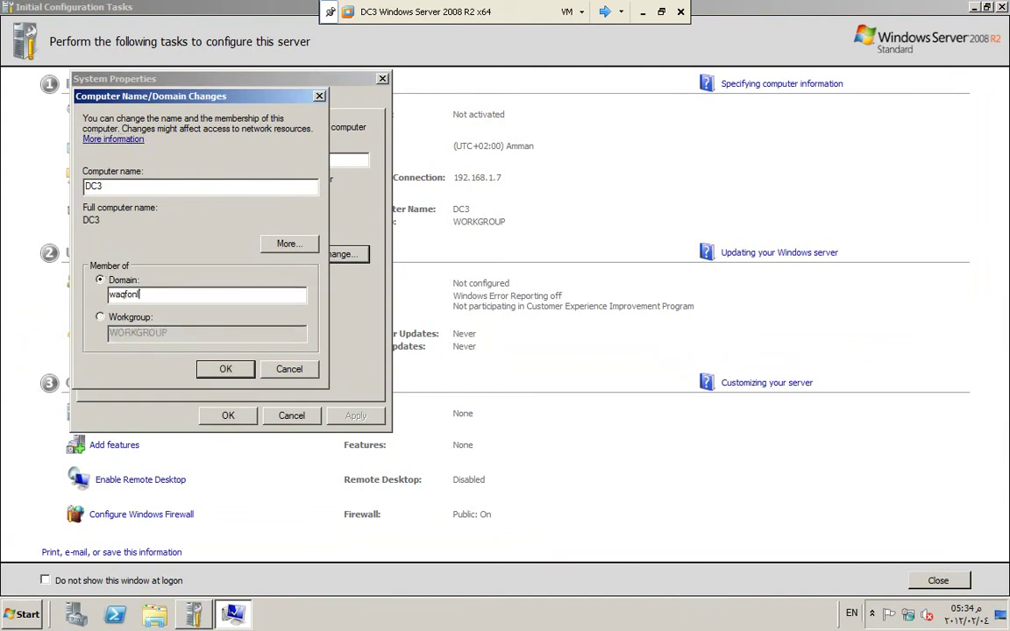
type("ine.com")
left_click(225, 369)
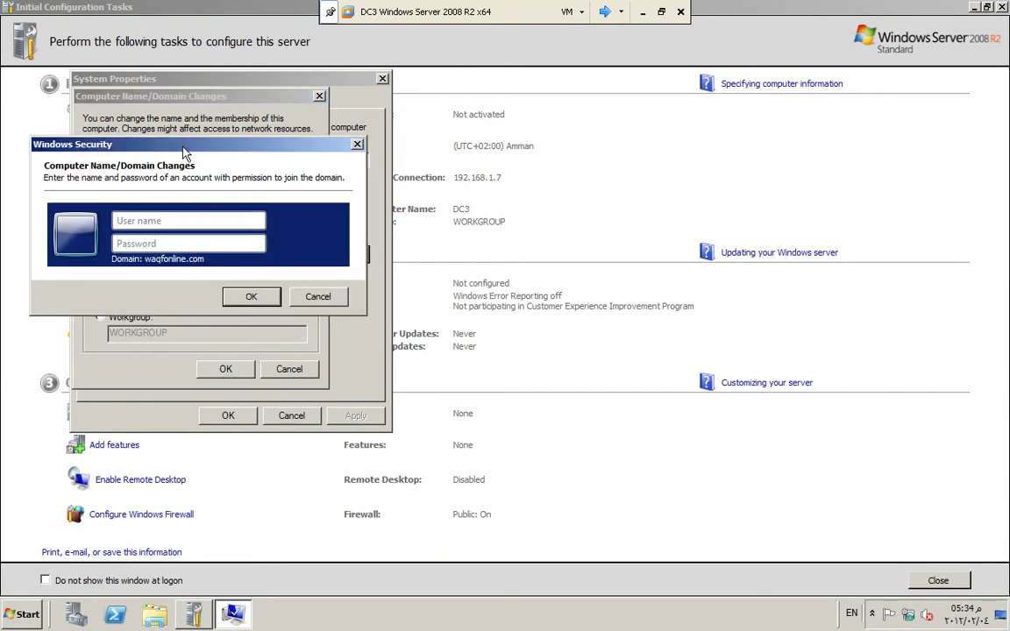
Step: Authenticate with a domain admin account, accept the welcome and restart notices, and close System Properties
left_click_drag(158, 145, 393, 199)
left_click(490, 274)
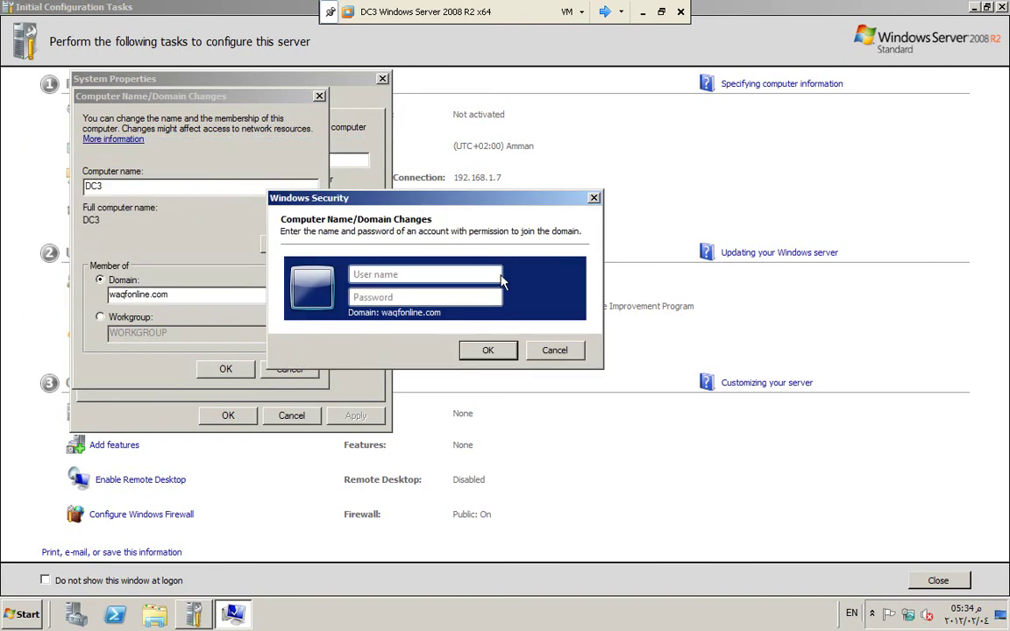
type("EngQusa")
key("Tab")
type("•••••••")
key("BackSpace")
key("BackSpace")
key("BackSpace")
key("BackSpace")
key("BackSpace")
key("BackSpace")
key("BackSpace")
type("••••••••")
key("Return")
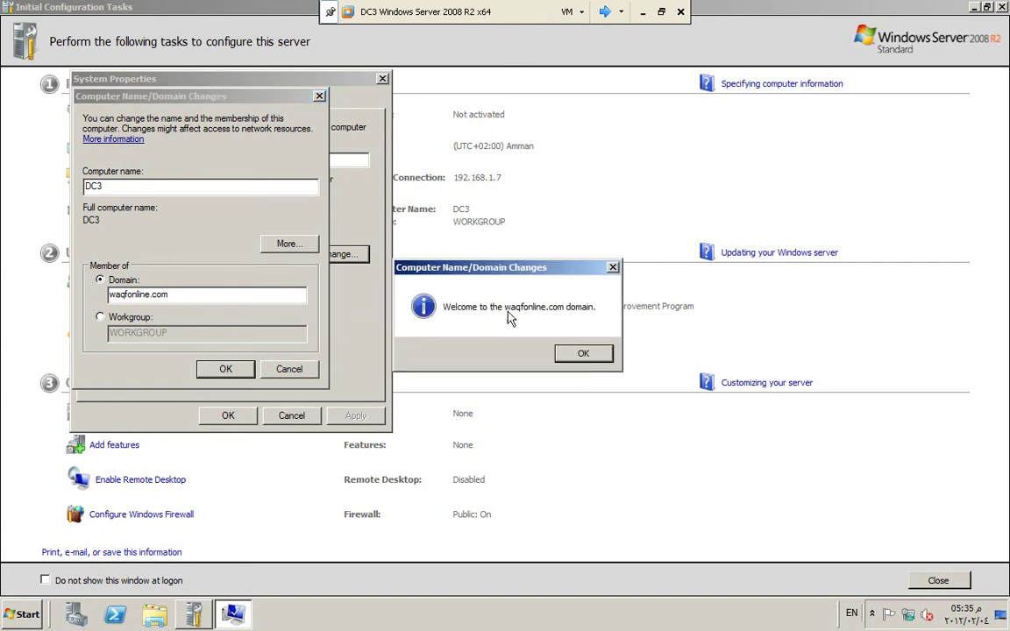
left_click(582, 355)
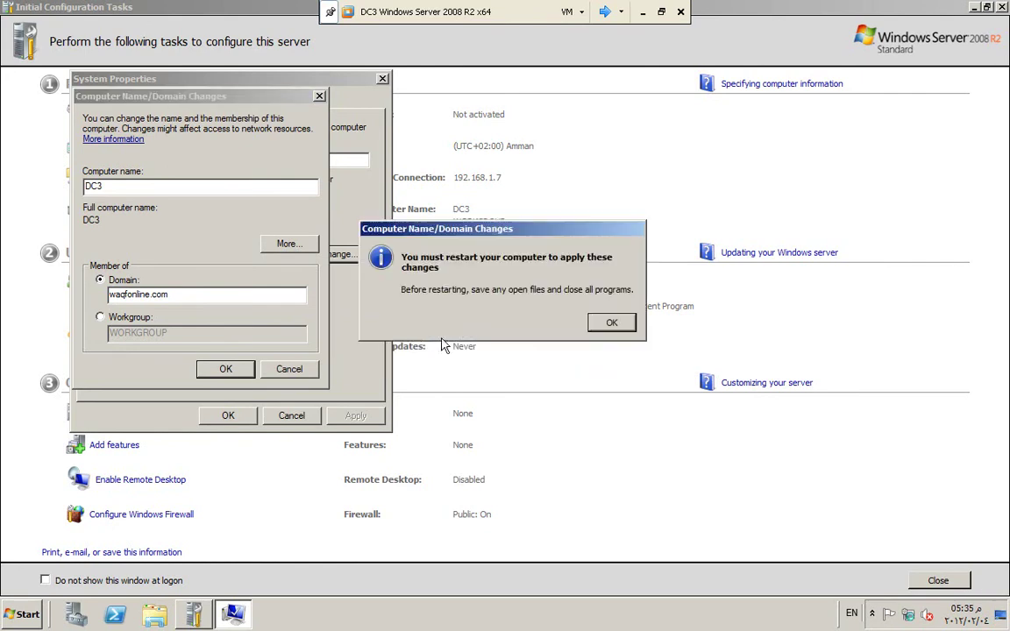
left_click(607, 322)
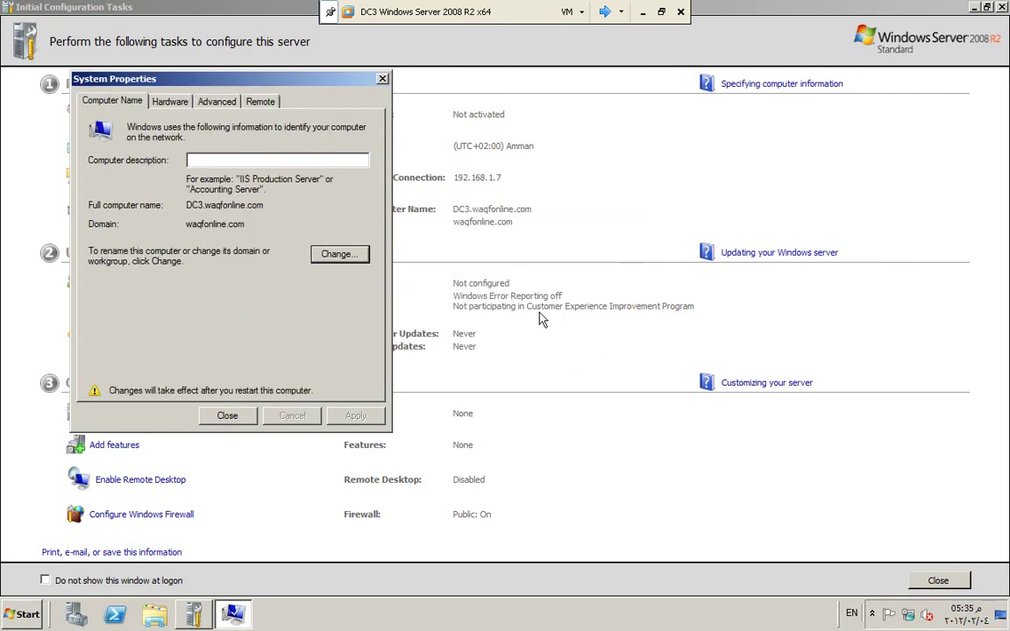
left_click(227, 416)
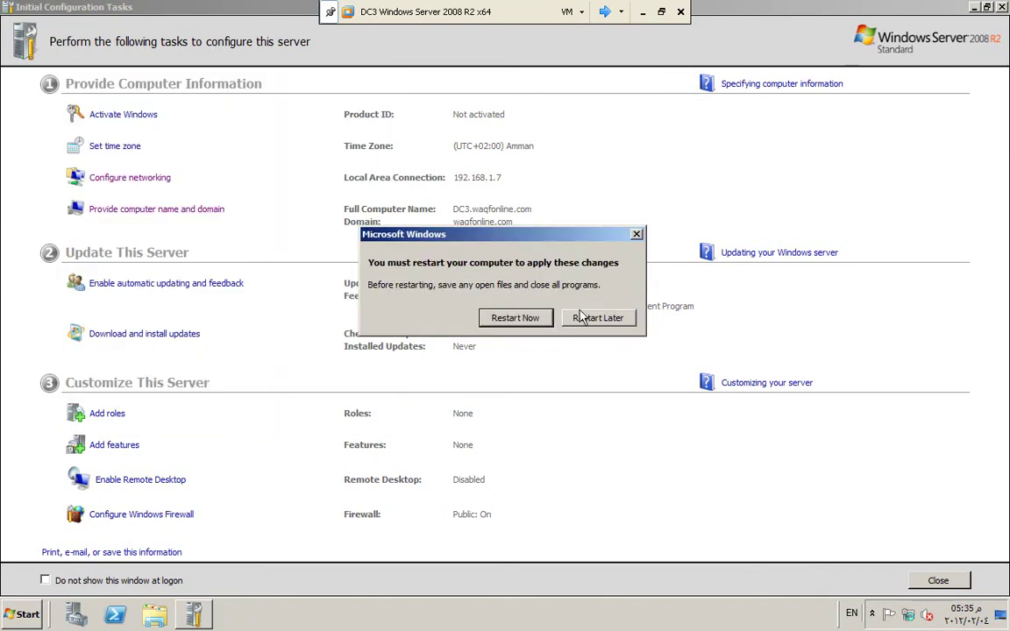
Step: Restart DC3 to apply the domain join and switch to the DC1 machine
left_click(517, 317)
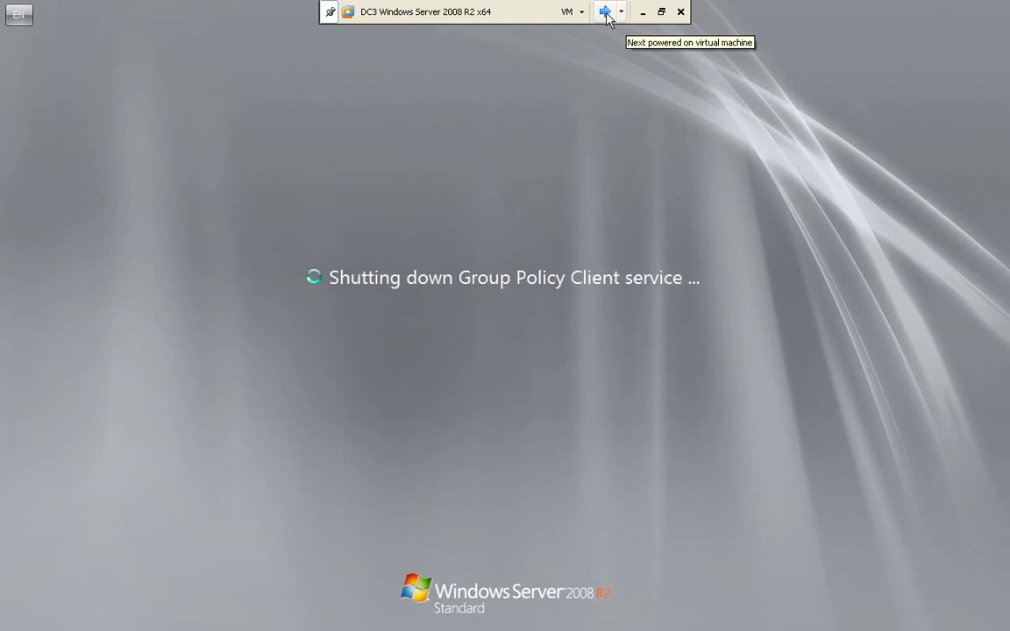
left_click(622, 13)
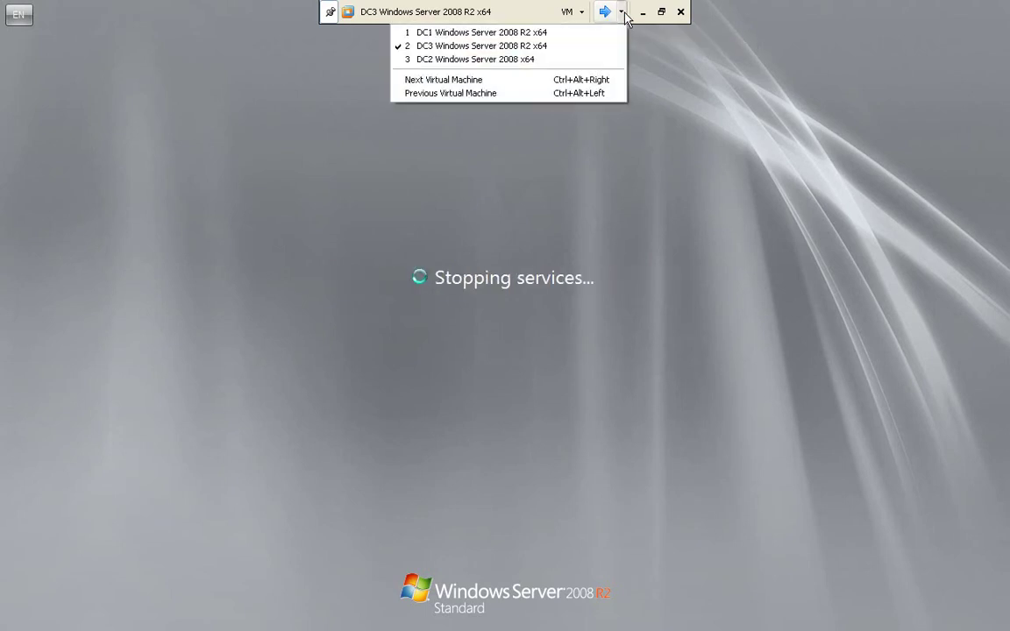
left_click(552, 35)
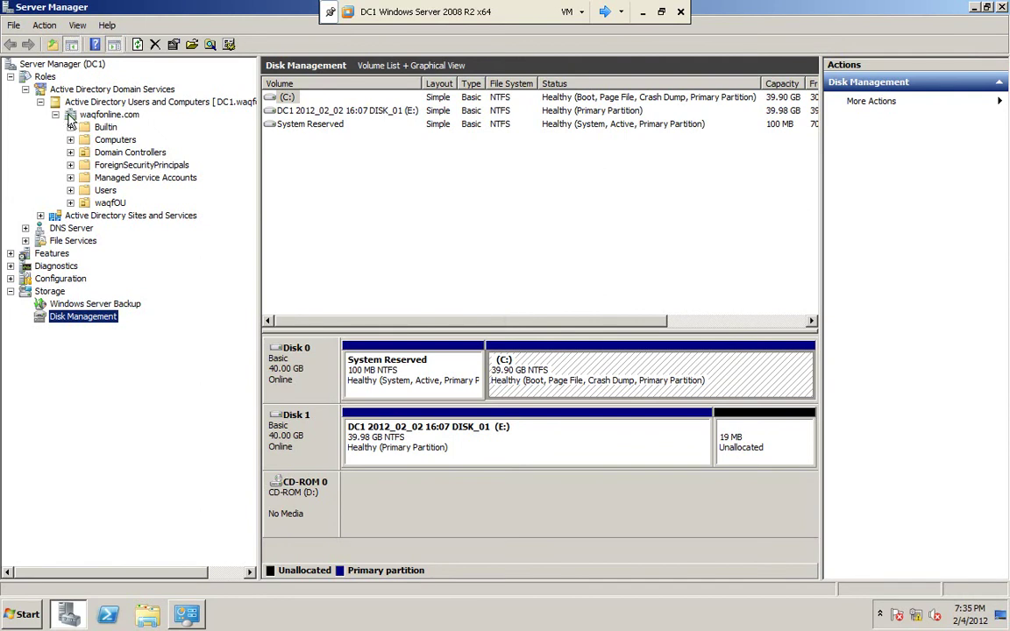
Step: On DC1, view the MEMSERVER and DC3 computer accounts, then the Domain Controllers container
left_click(85, 140)
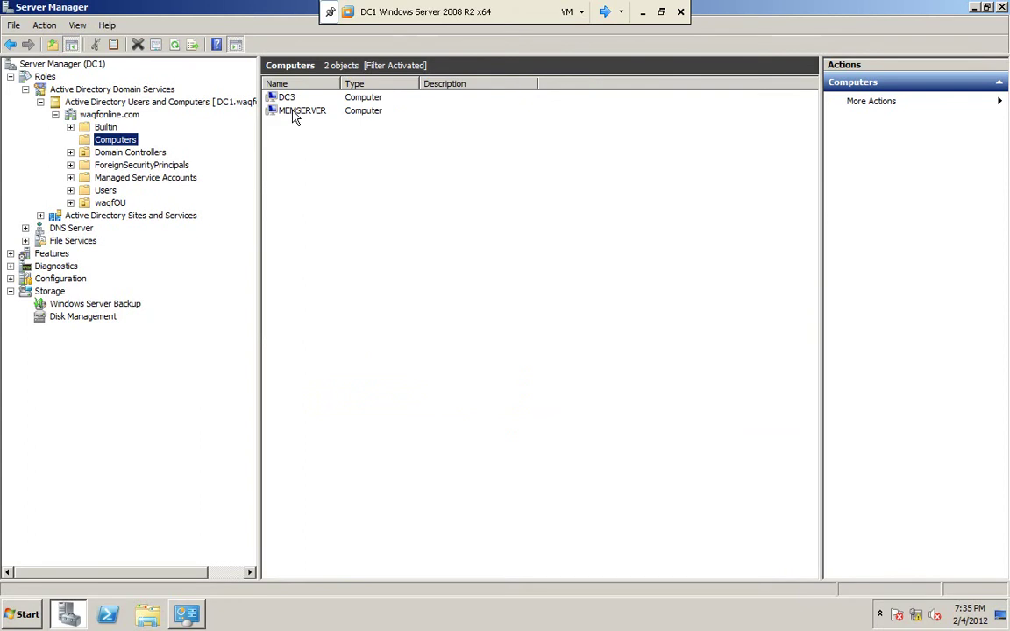
left_click(293, 111)
left_click(285, 100)
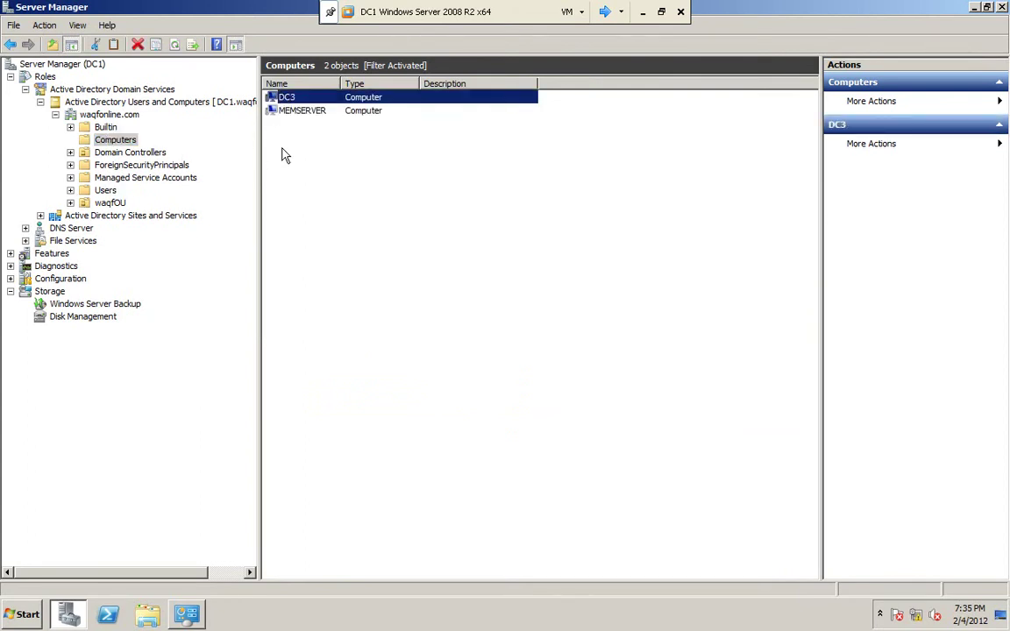
left_click(87, 154)
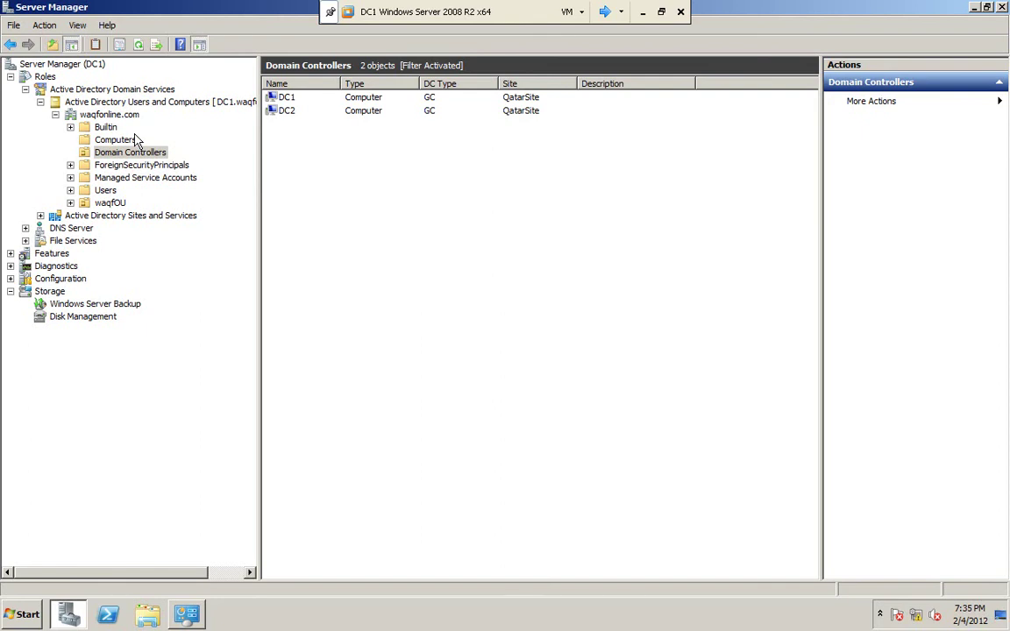
left_click(625, 11)
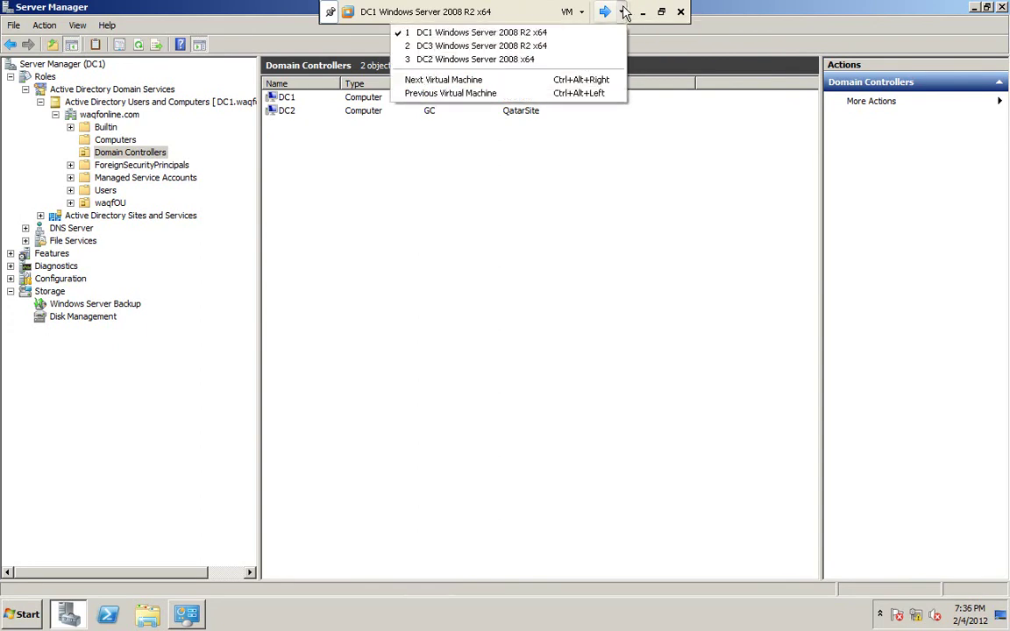
Step: On DC3, sign in as another user with a WAQFONLINE domain account
left_click(558, 52)
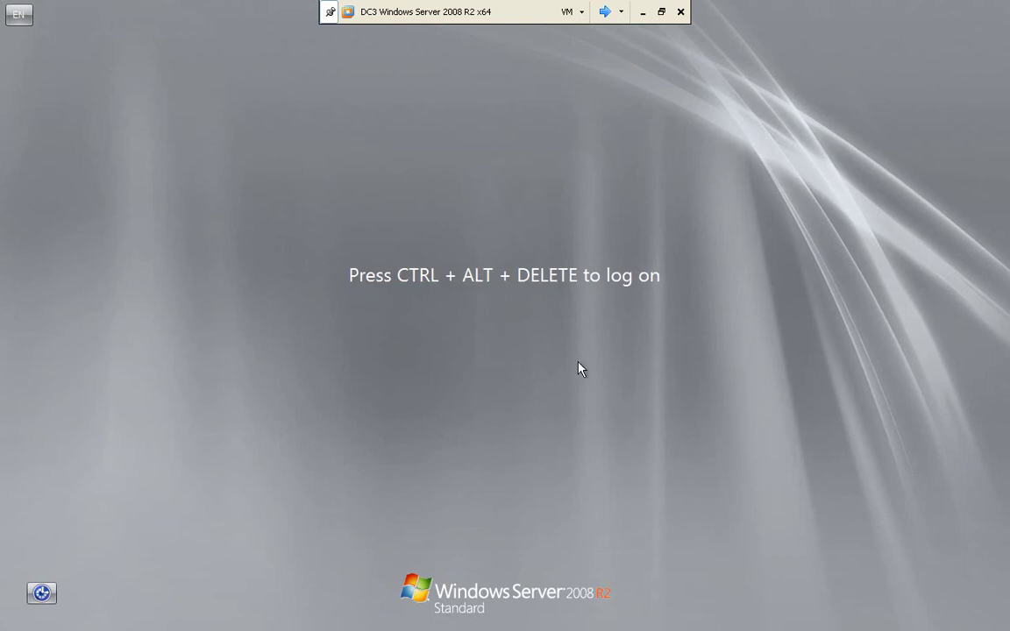
key("ctrl+alt+Delete")
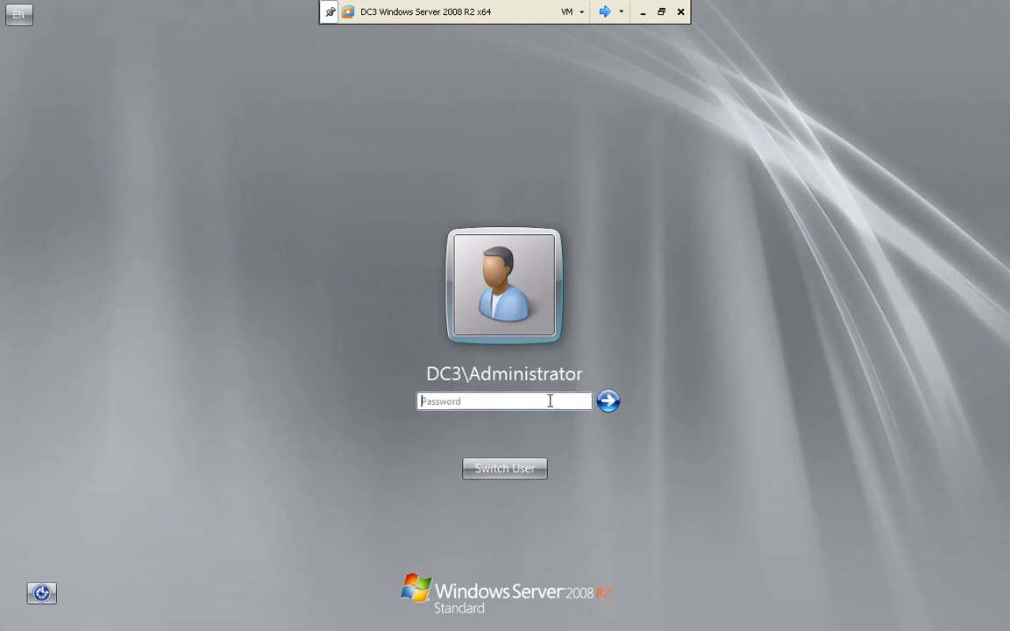
left_click(526, 470)
left_click(580, 373)
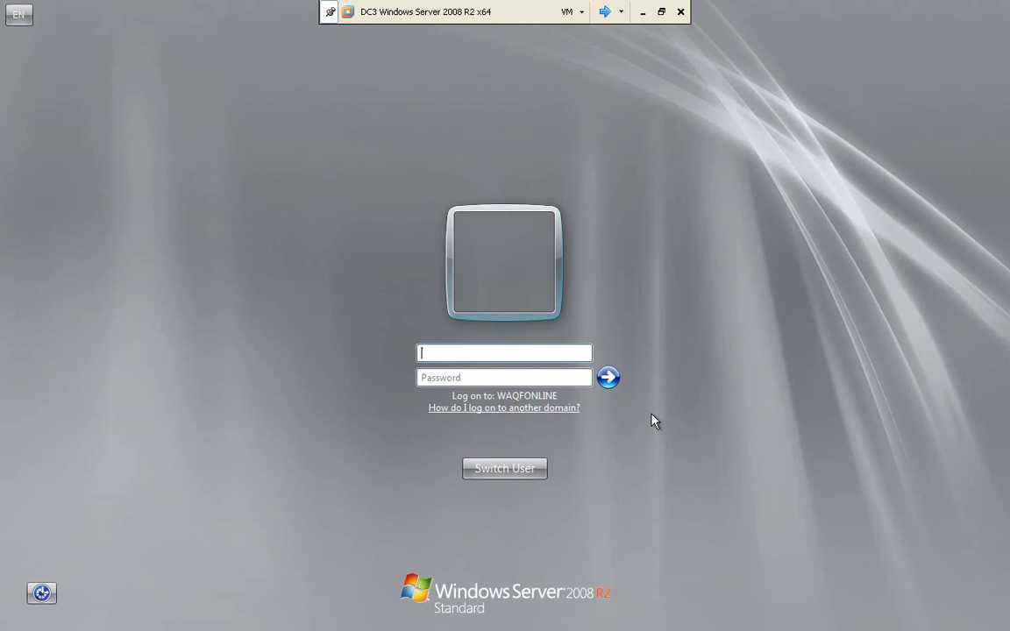
type("Qusai")
key("BackSpace")
key("BackSpace")
key("BackSpace")
key("BackSpace")
type("EP")
key("Return")
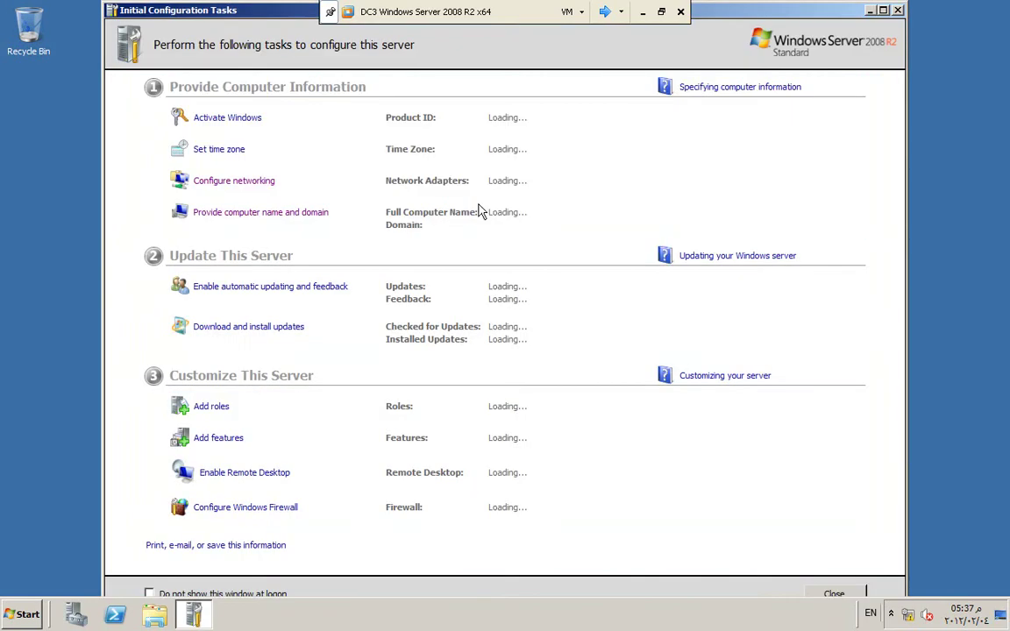
Step: Minimize the Initial Configuration Tasks window to clear the DC3 desktop
left_click(868, 10)
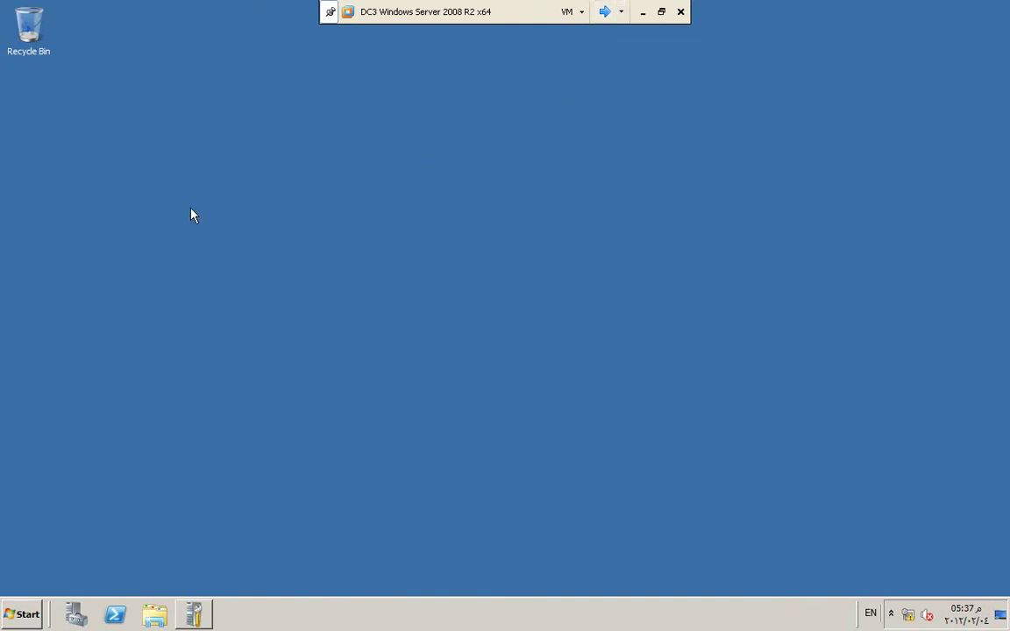
left_click(19, 618)
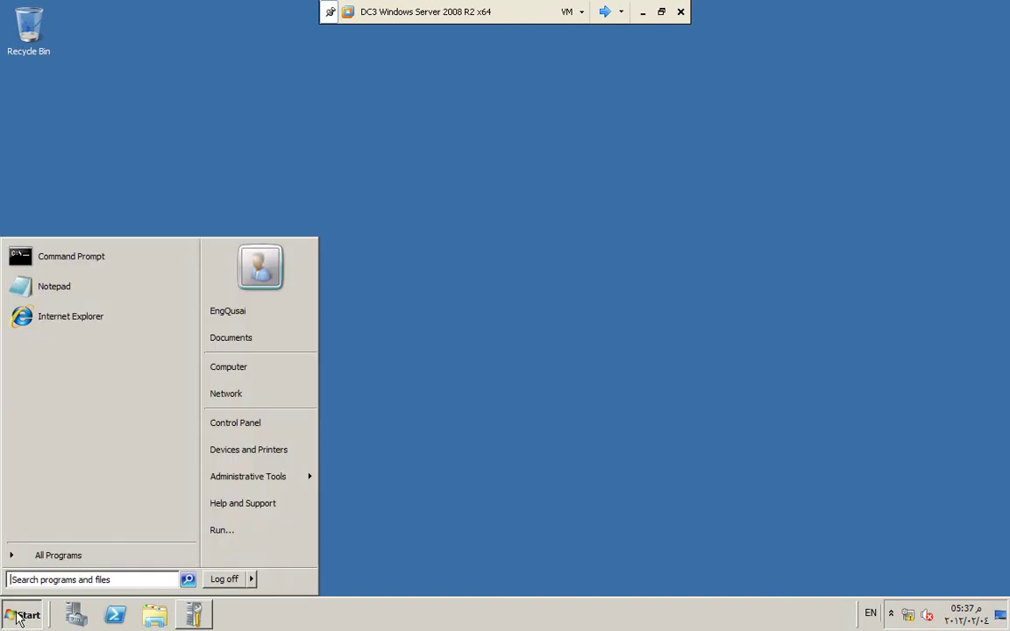
Step: Browse Computer > Local Disk (C:) to find the IFM folder, then minimize the window
left_click(469, 272)
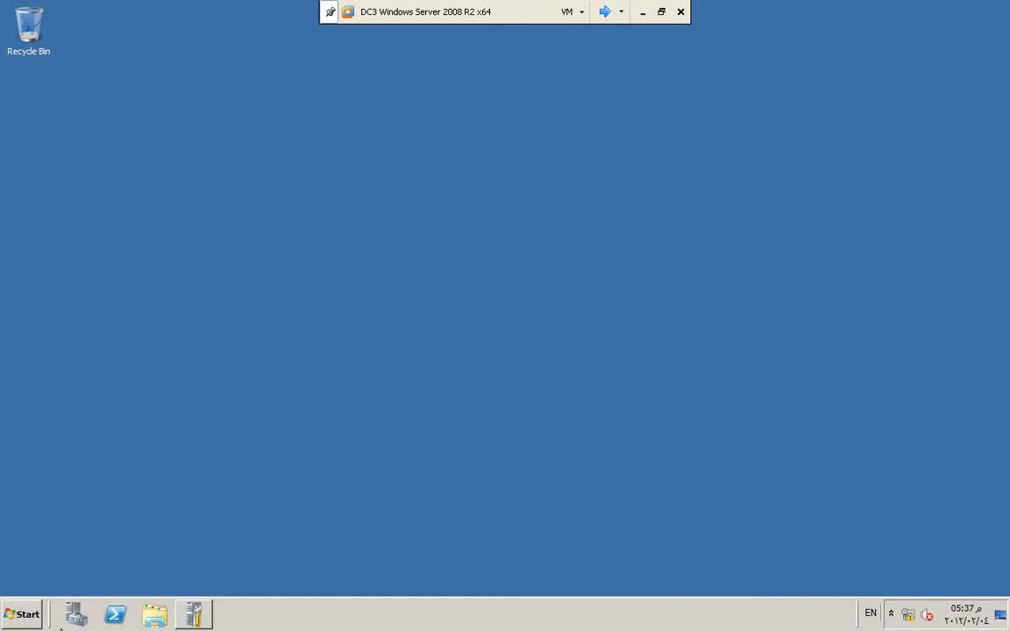
left_click(20, 614)
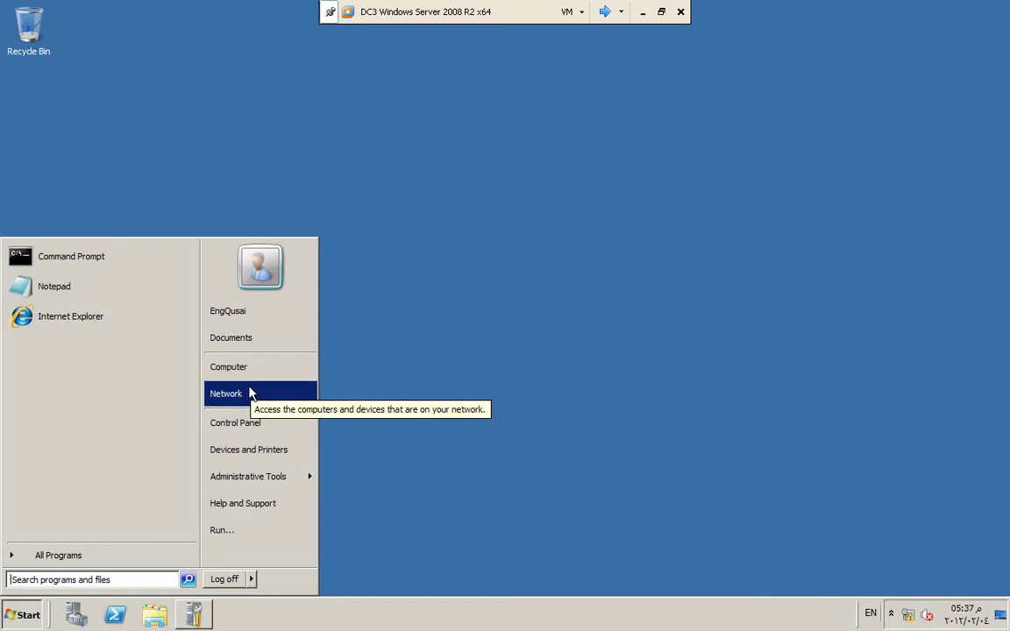
left_click(233, 368)
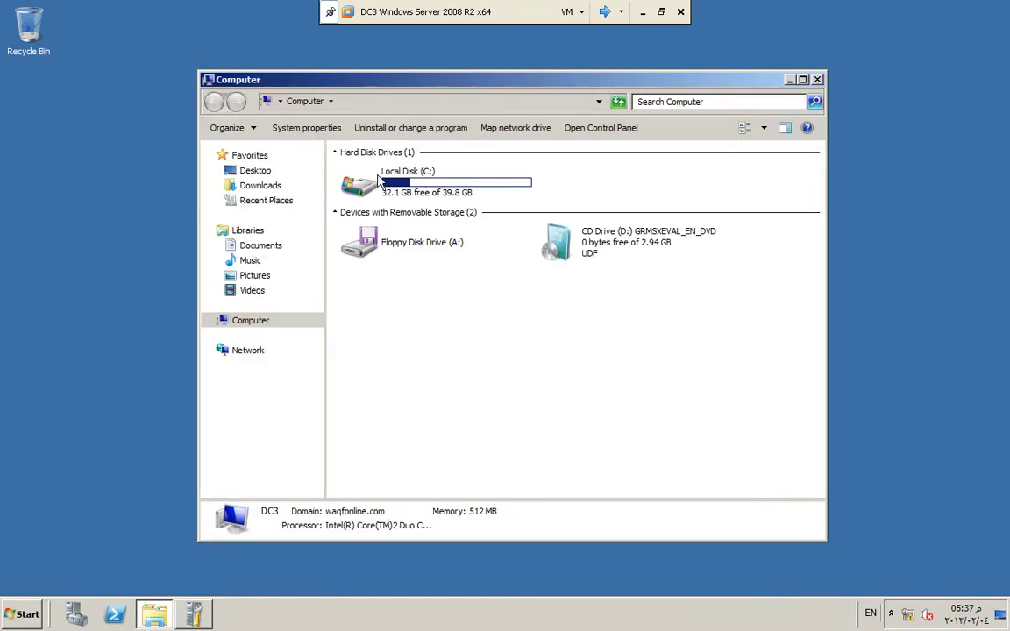
double_click(375, 189)
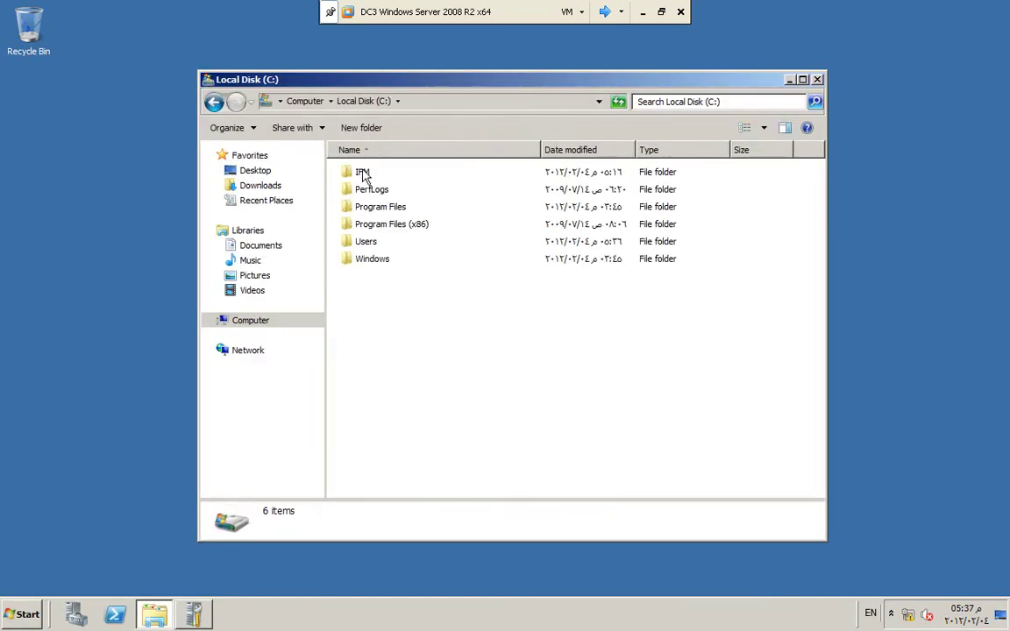
left_click(364, 174)
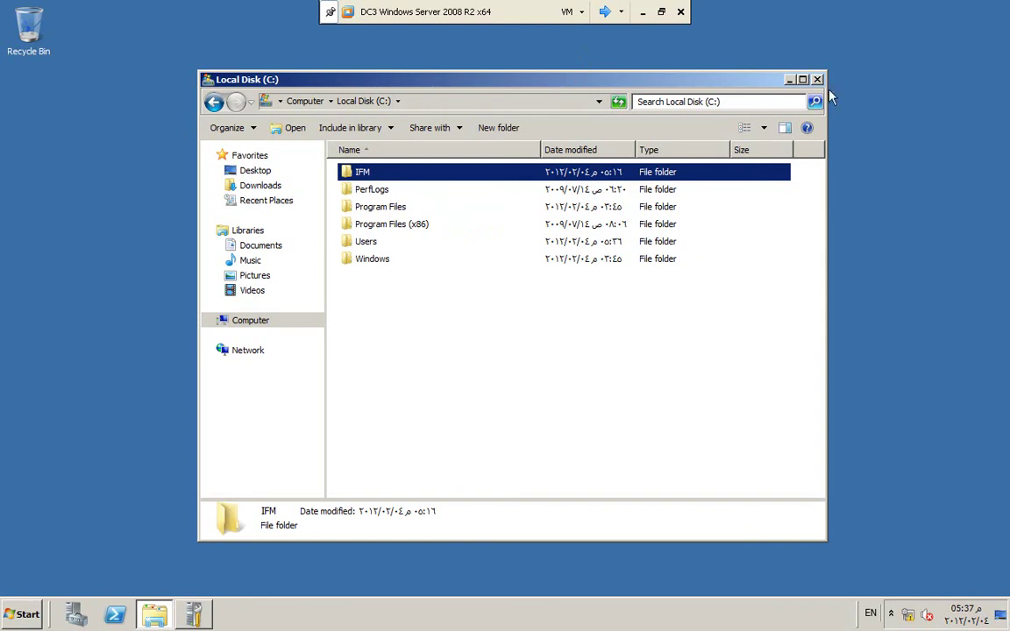
left_click(789, 81)
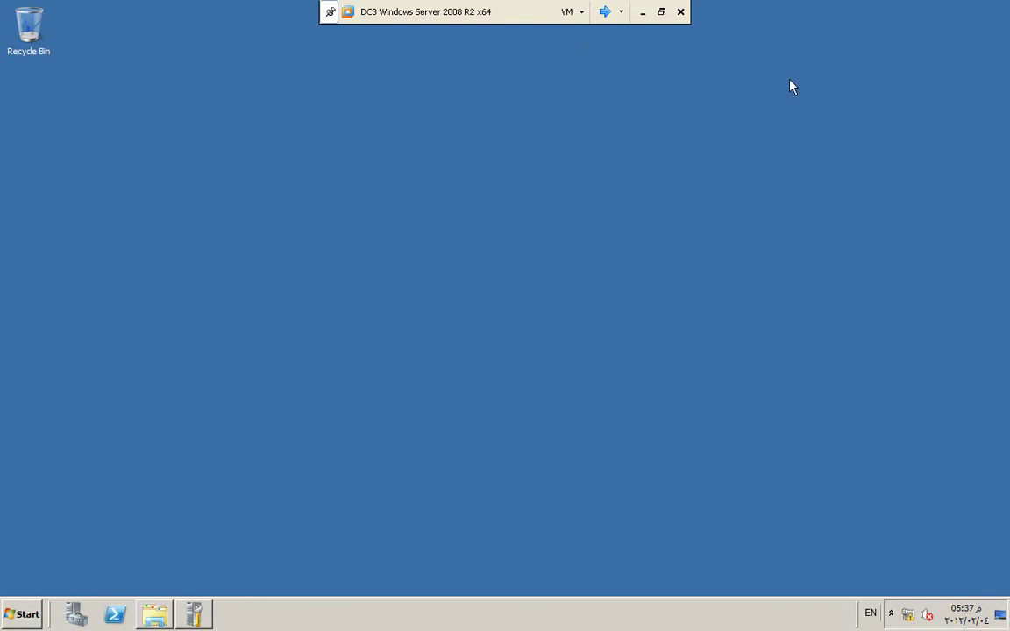
Step: Run dcpromo from the Start menu search to begin installing AD DS binaries
left_click(19, 614)
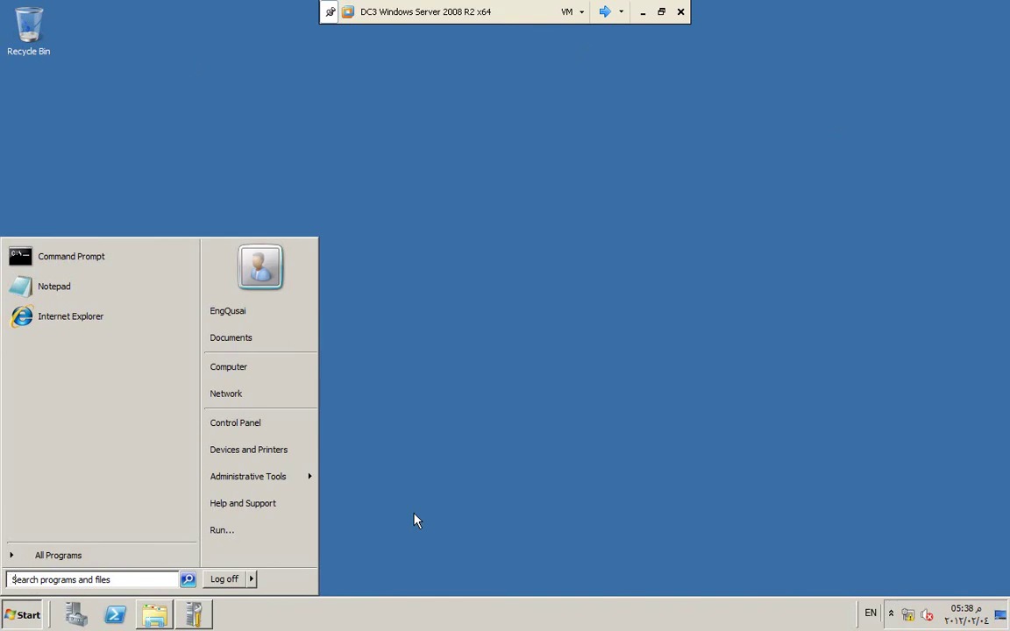
type("dcp")
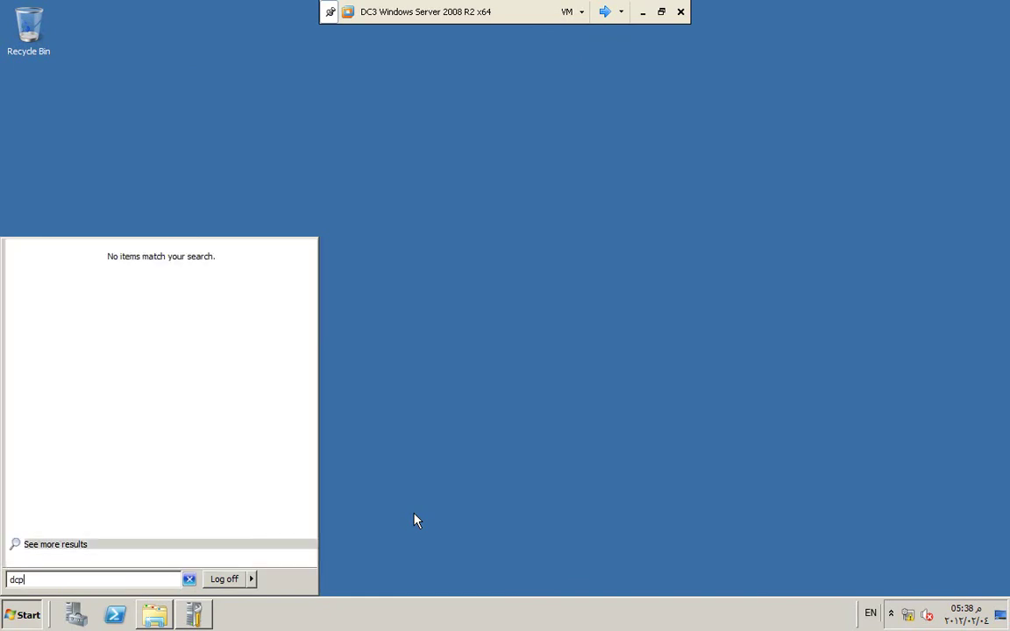
type("romo")
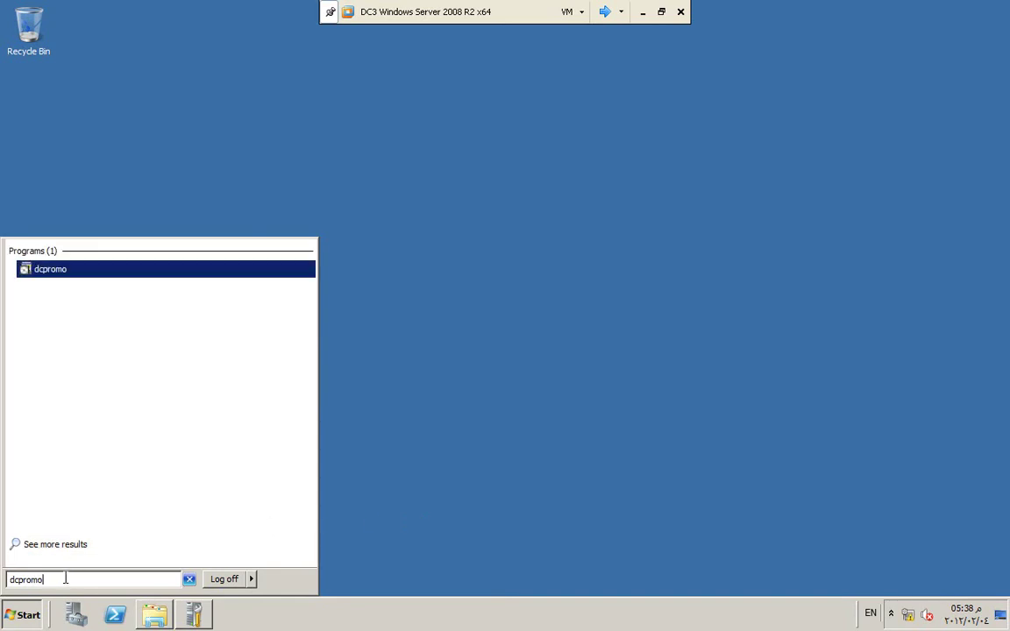
key("Return")
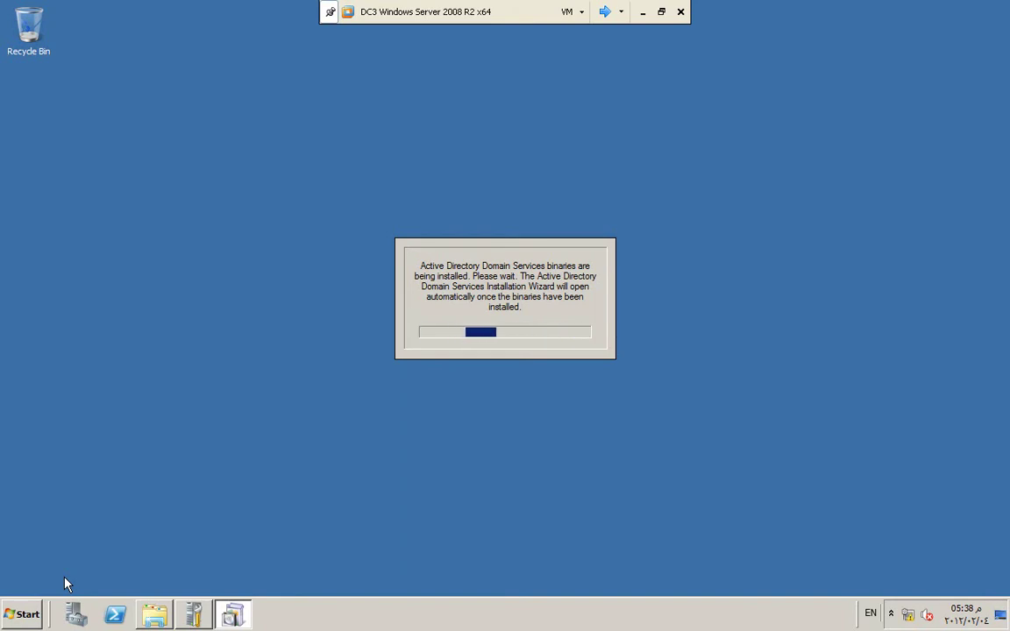
left_click(621, 12)
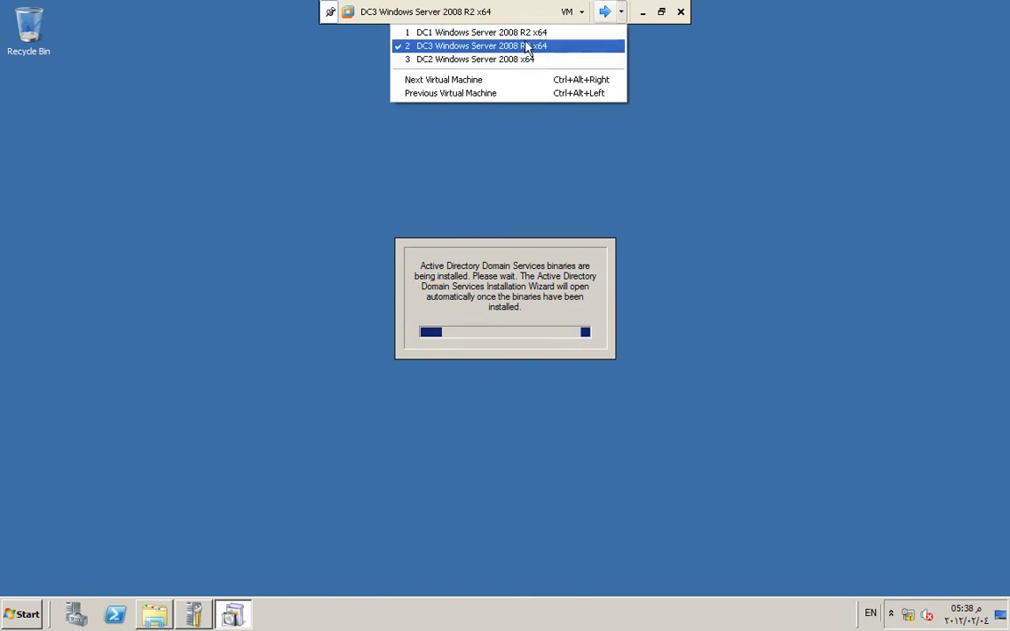
left_click(621, 11)
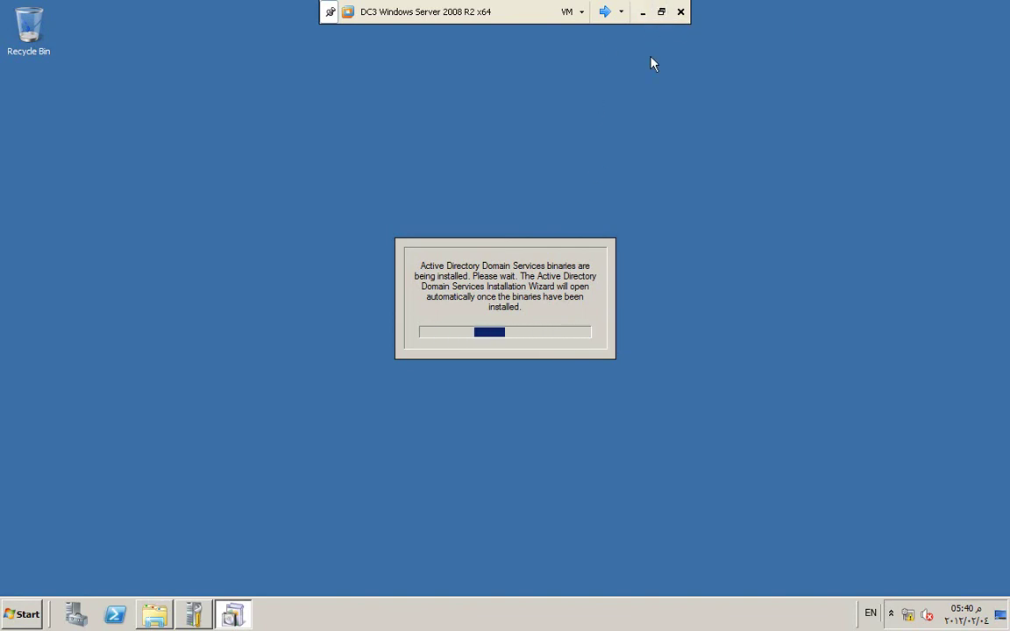
Step: Widen the VMware Workstation window and switch DC3 back to full-screen view
left_click(662, 12)
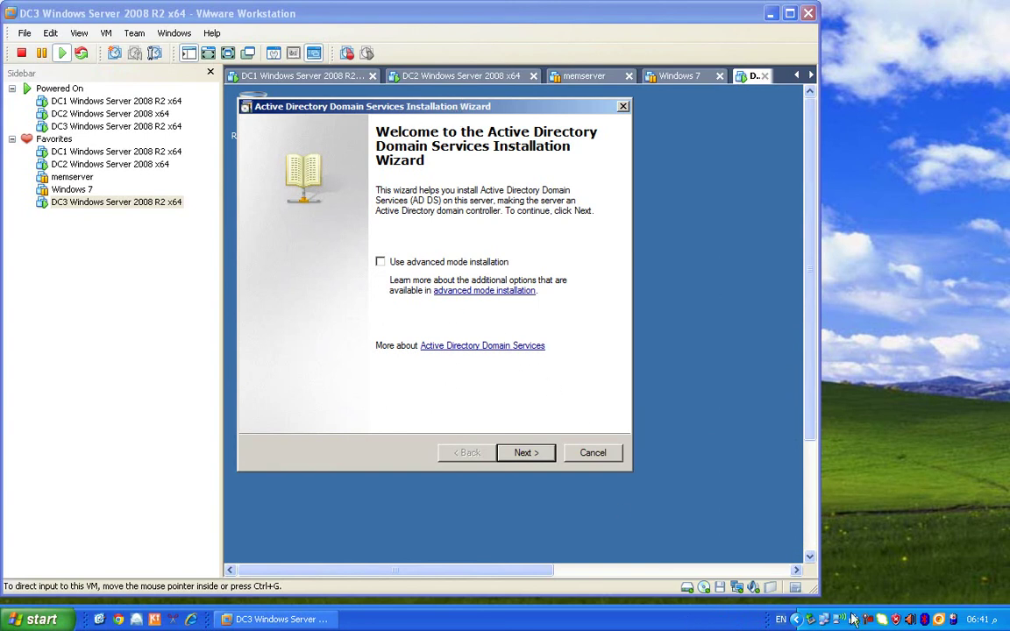
left_click_drag(815, 595, 838, 596)
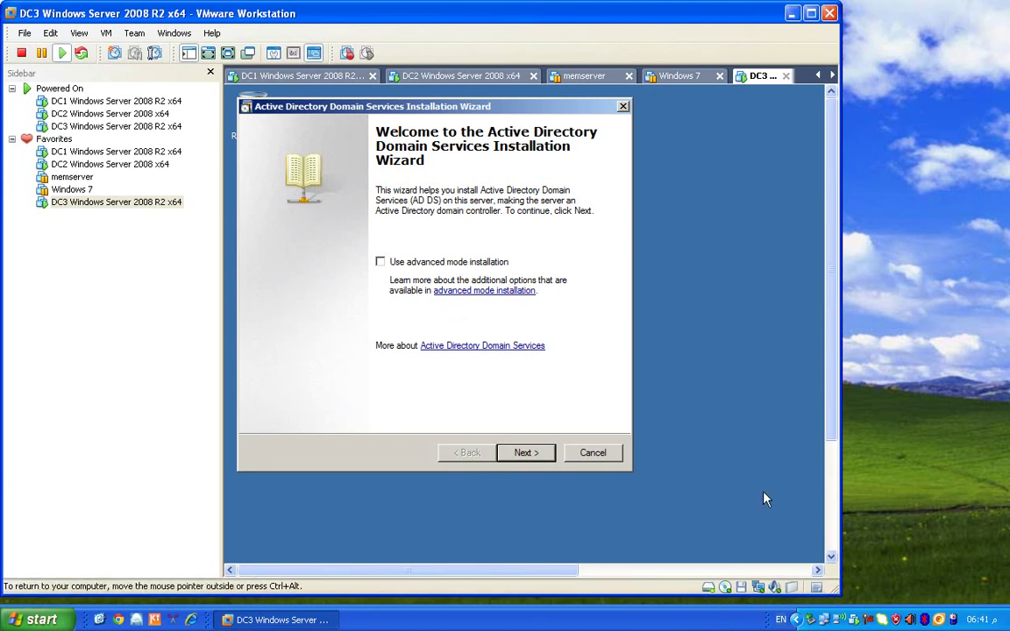
left_click(224, 53)
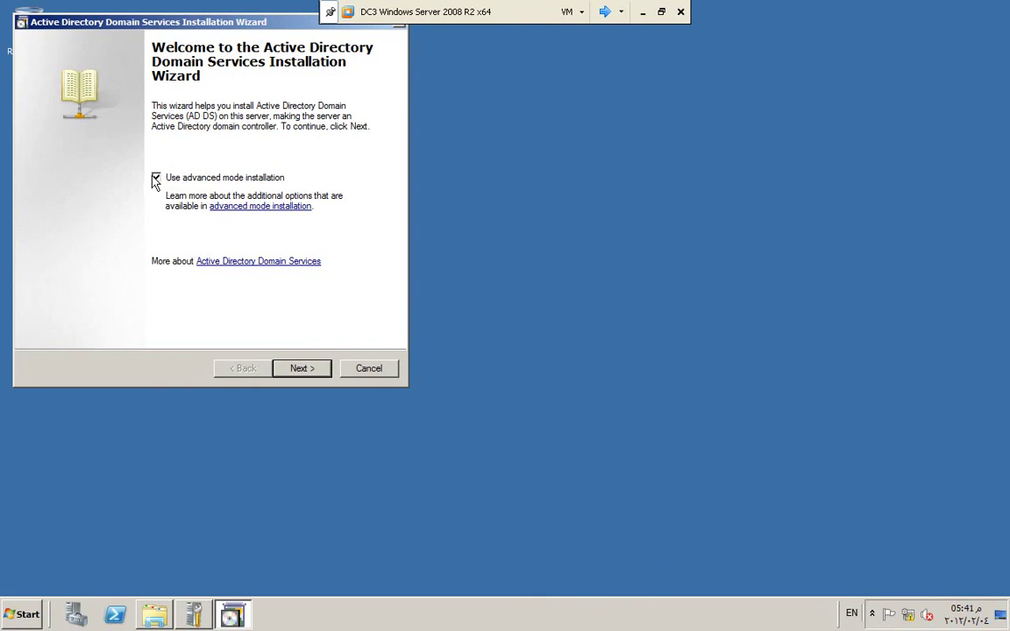
Step: Choose existing forest, add a domain controller to waqfonline.com, and advance to site selection
left_click(298, 369)
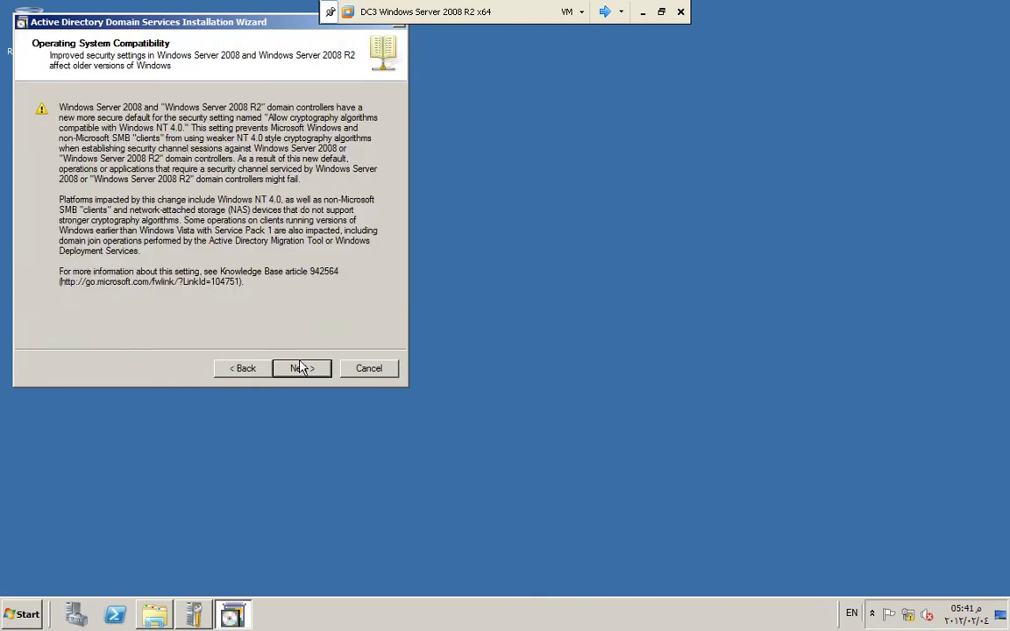
left_click(299, 369)
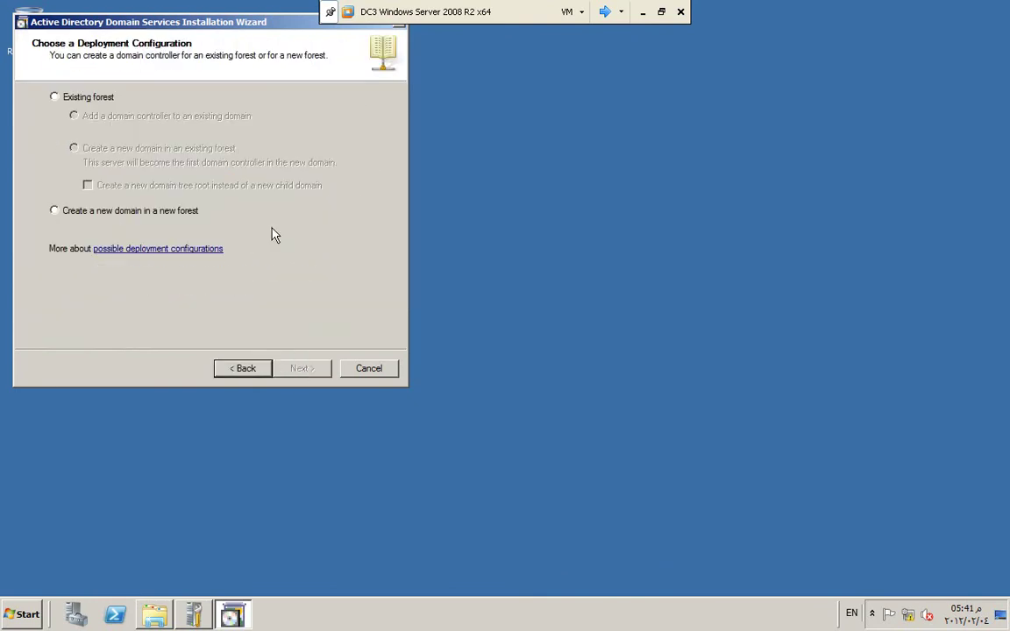
left_click(83, 100)
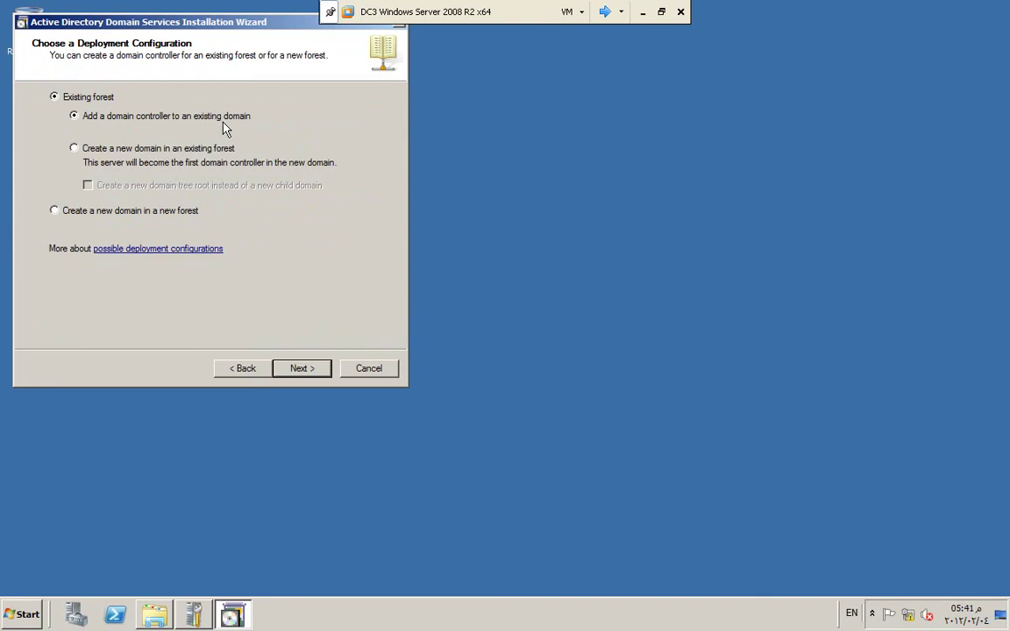
left_click(303, 368)
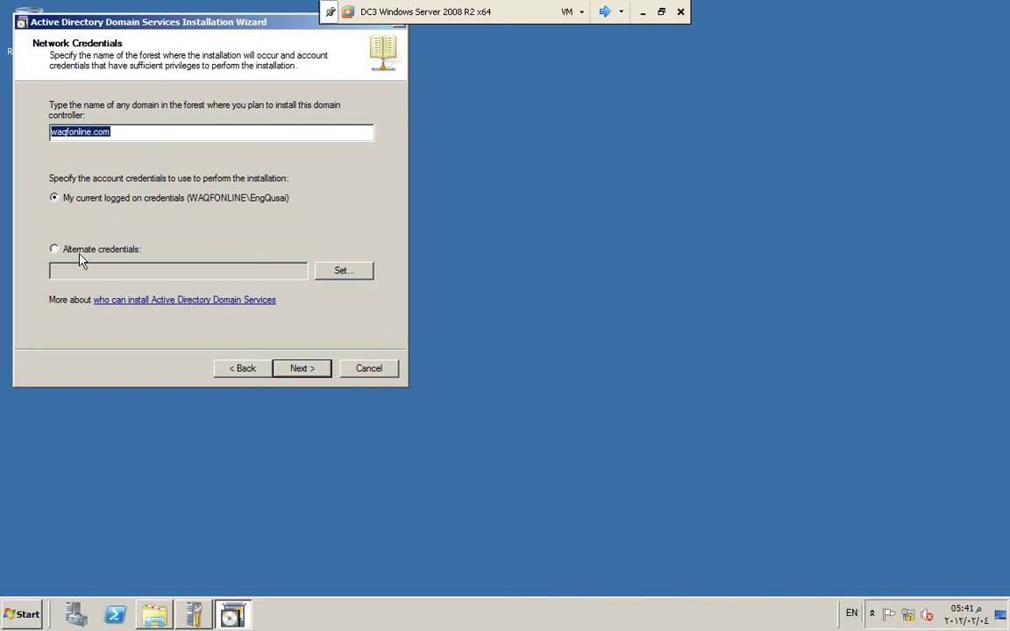
left_click(305, 372)
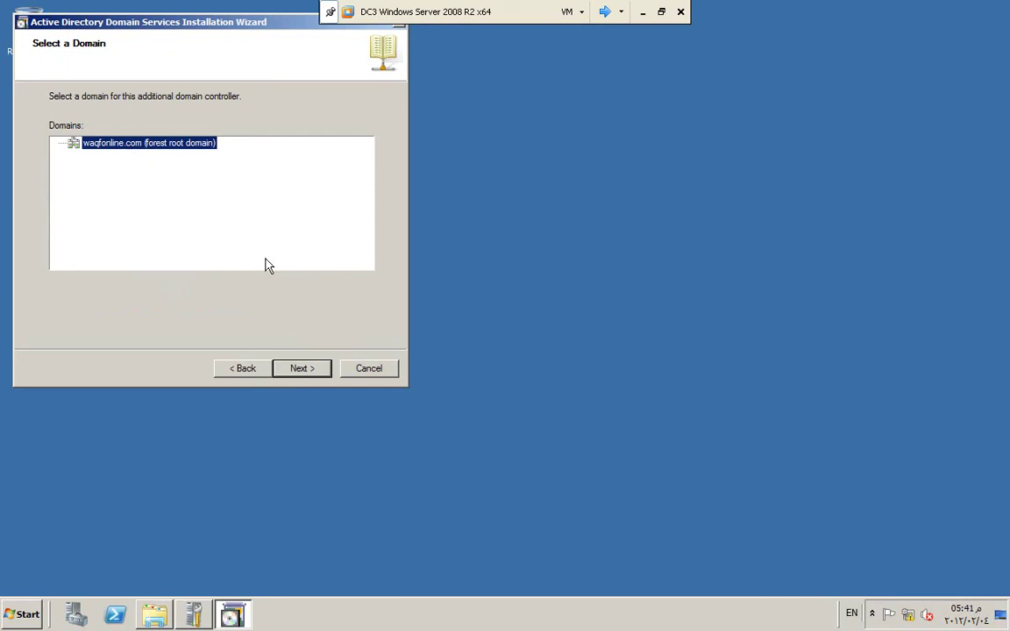
left_click(300, 370)
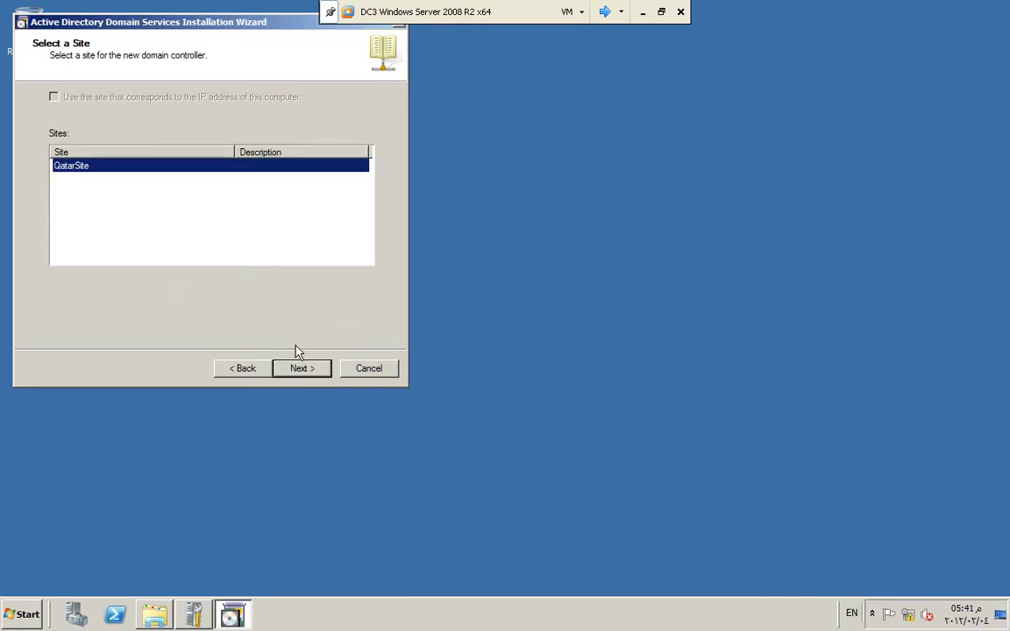
Step: Accept QatarSite as the site for the new domain controller
left_click(300, 370)
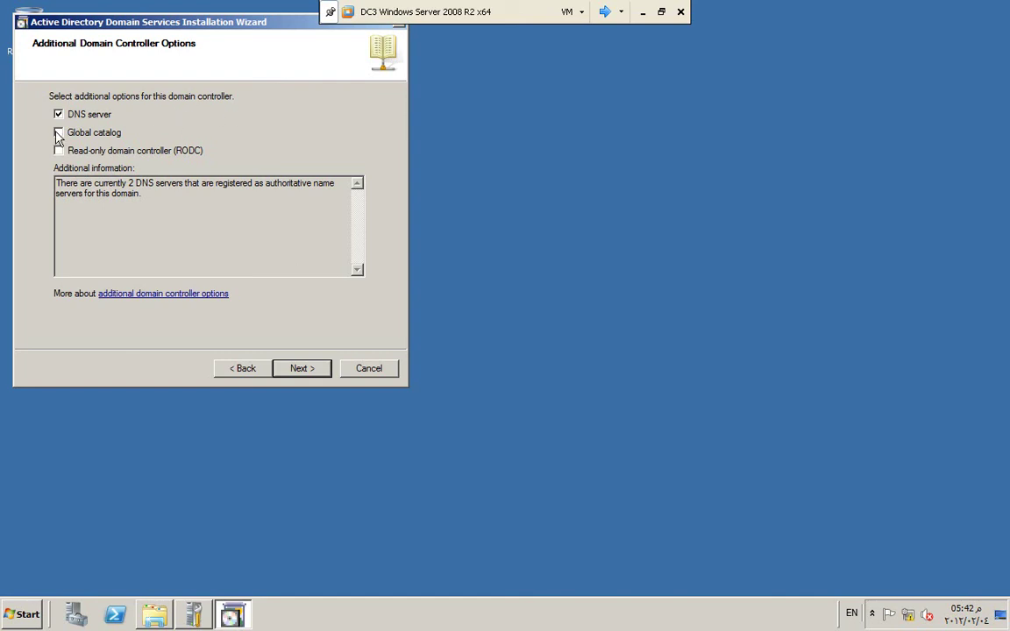
Step: Keep DNS server without global catalog, leave the infrastructure master untransferred, and accept the DNS delegation warning
left_click(304, 370)
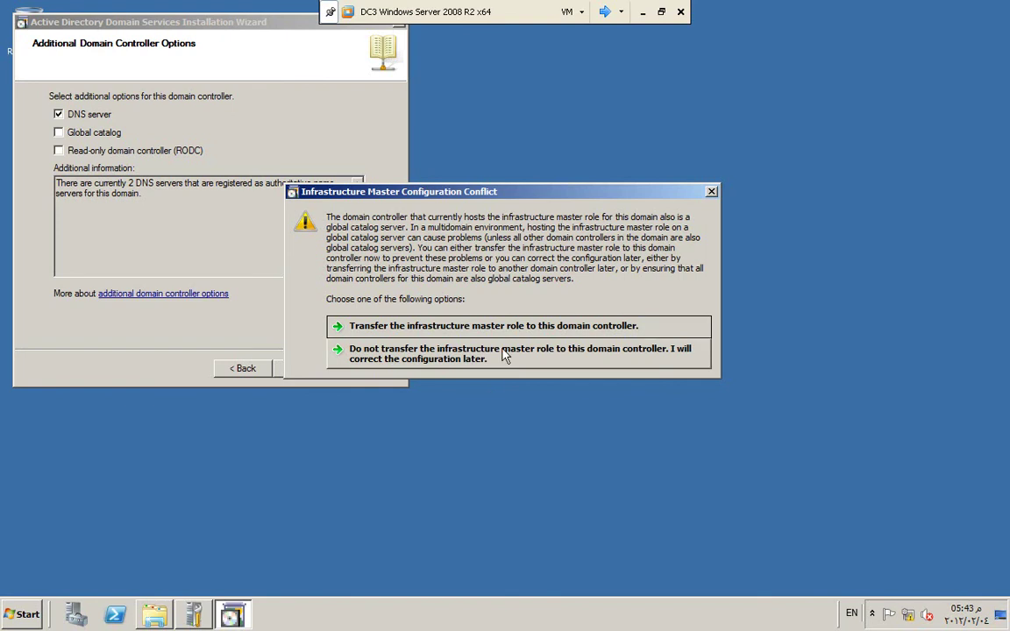
left_click(524, 354)
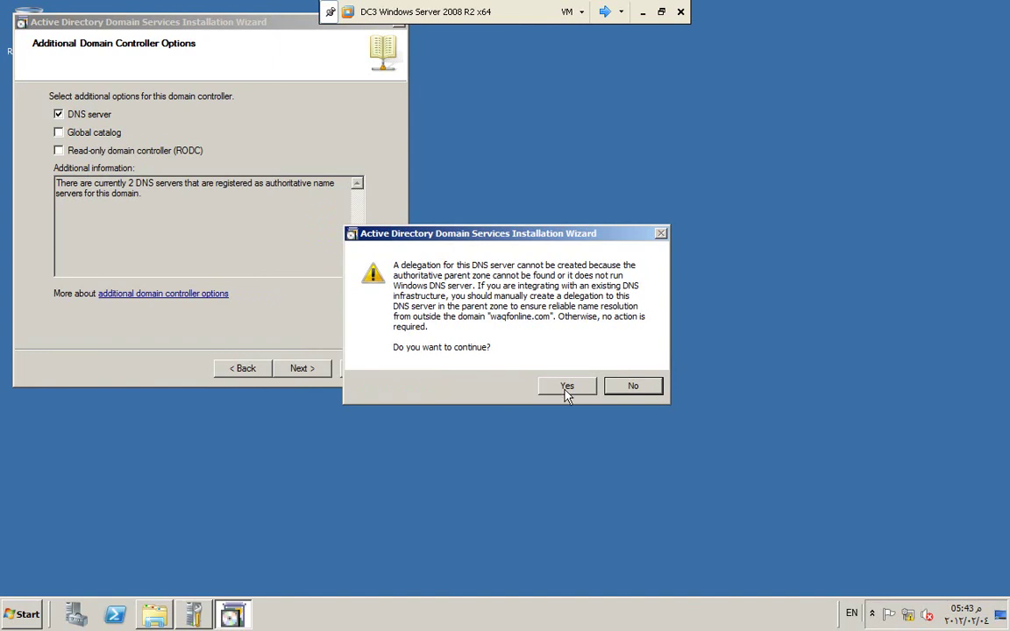
left_click(566, 392)
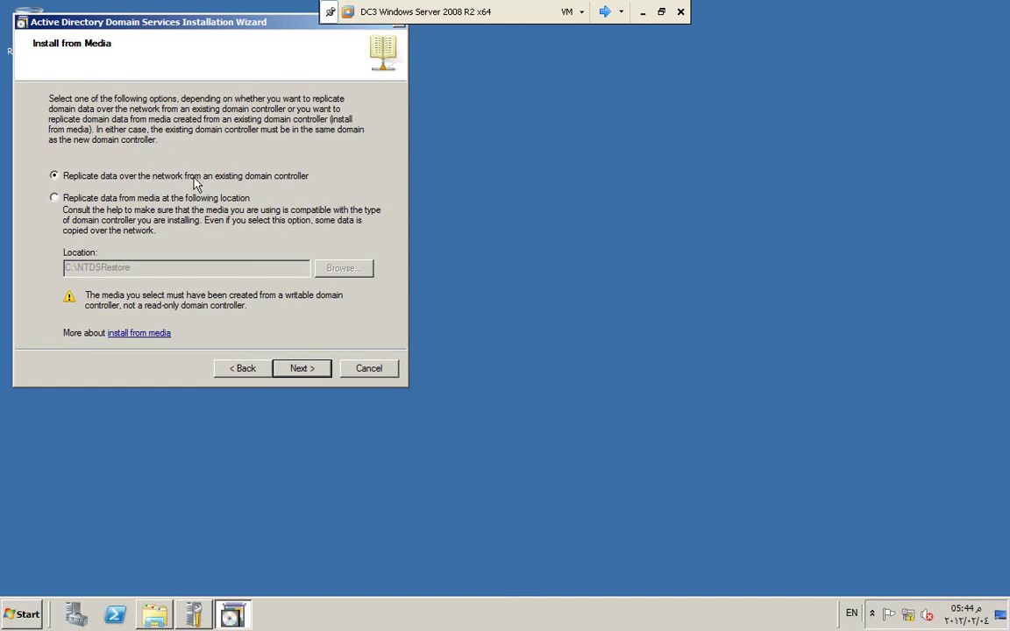
Step: Choose to replicate domain data from installation media stored in C:\IFM
left_click(54, 199)
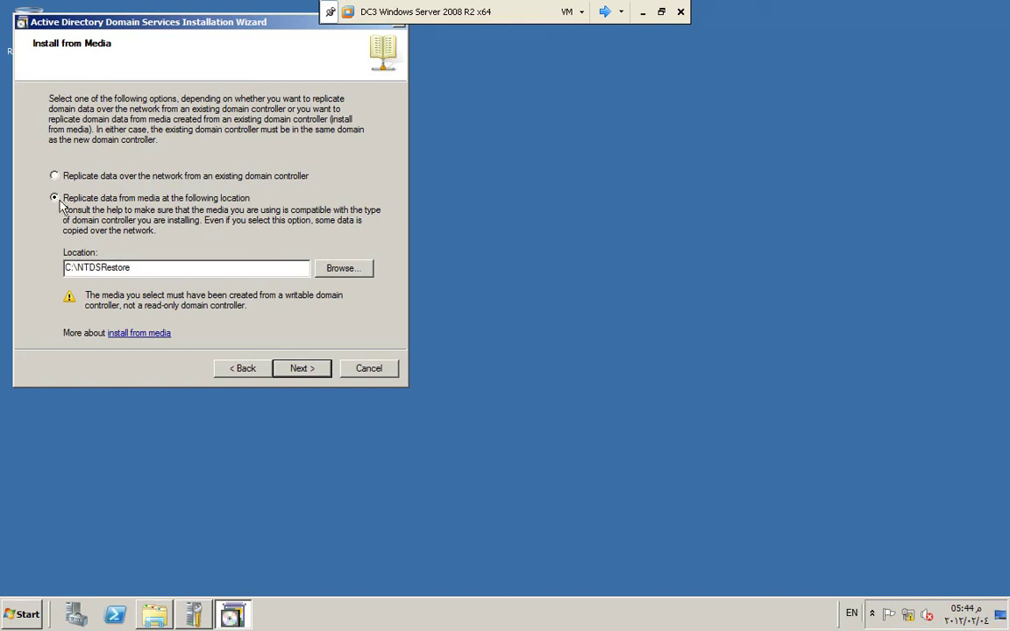
left_click(354, 269)
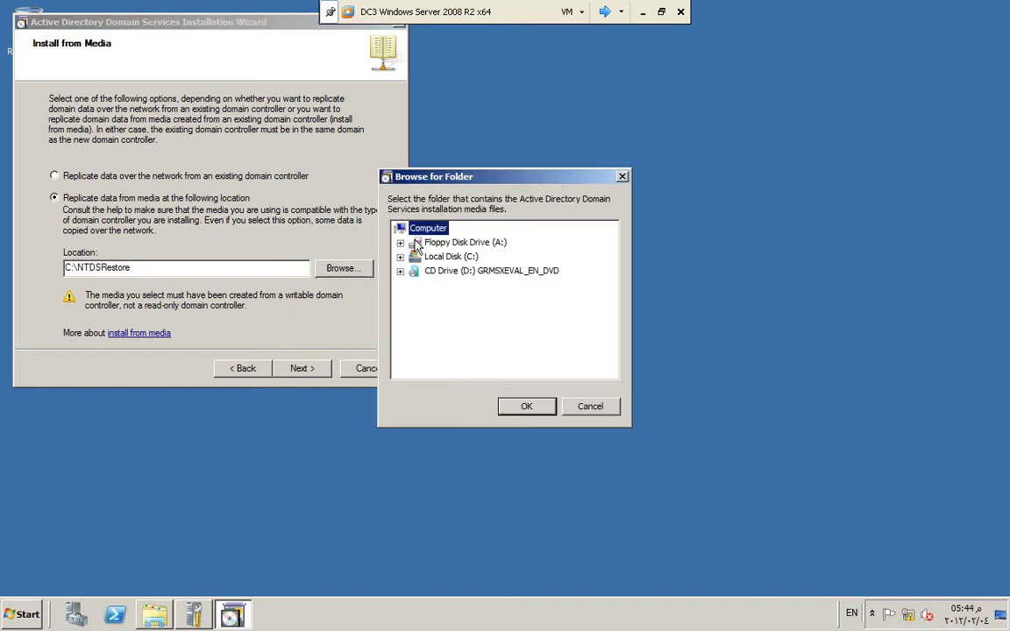
left_click(400, 256)
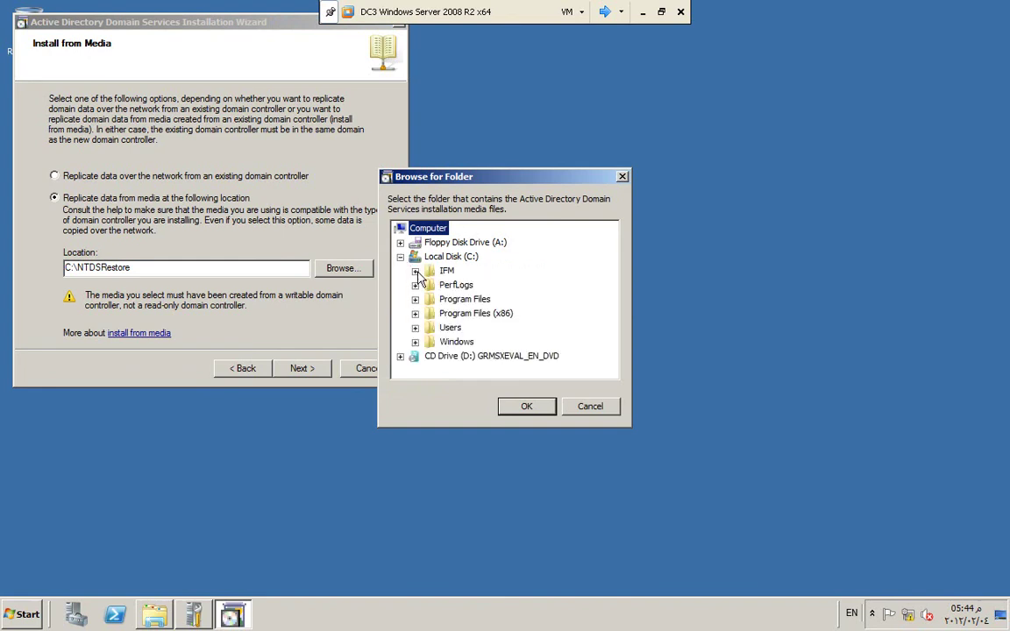
left_click(430, 272)
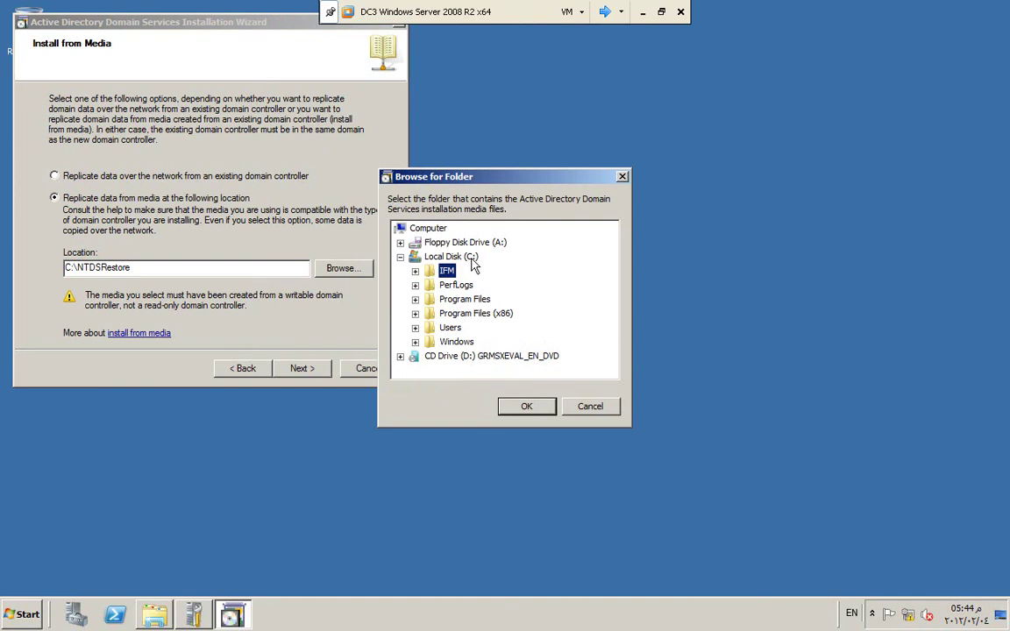
left_click(524, 409)
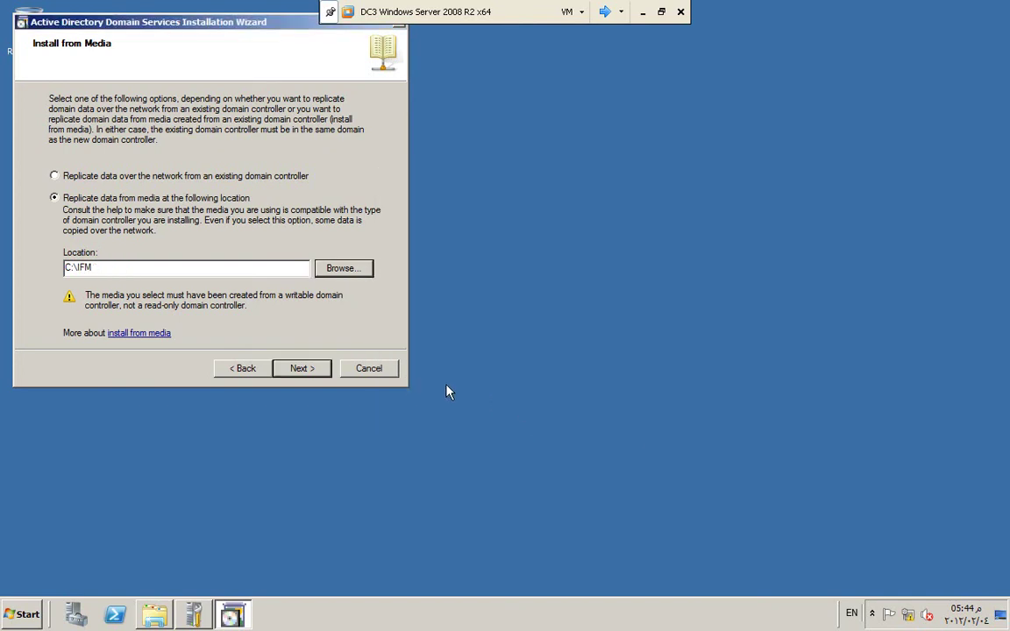
left_click(303, 369)
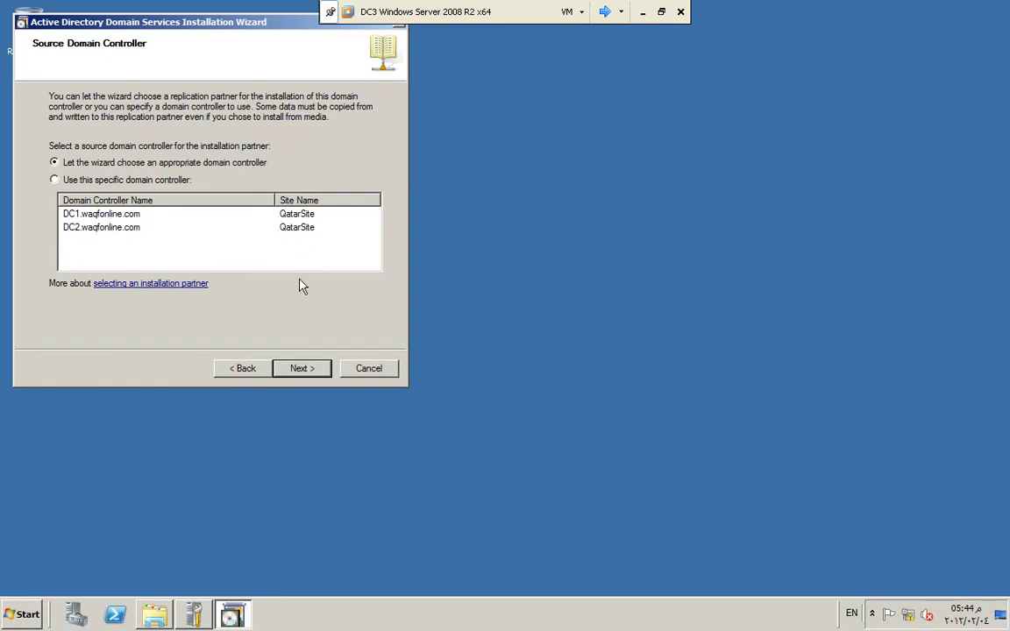
Step: Let the wizard choose the source domain controller and keep the default database, log and SYSVOL folders
left_click(299, 374)
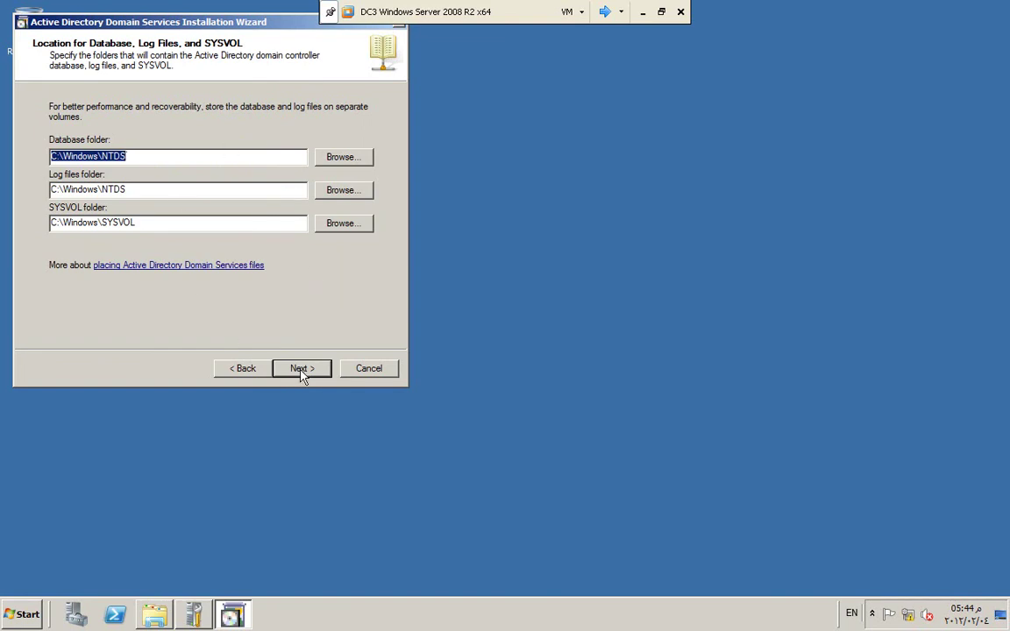
left_click(303, 373)
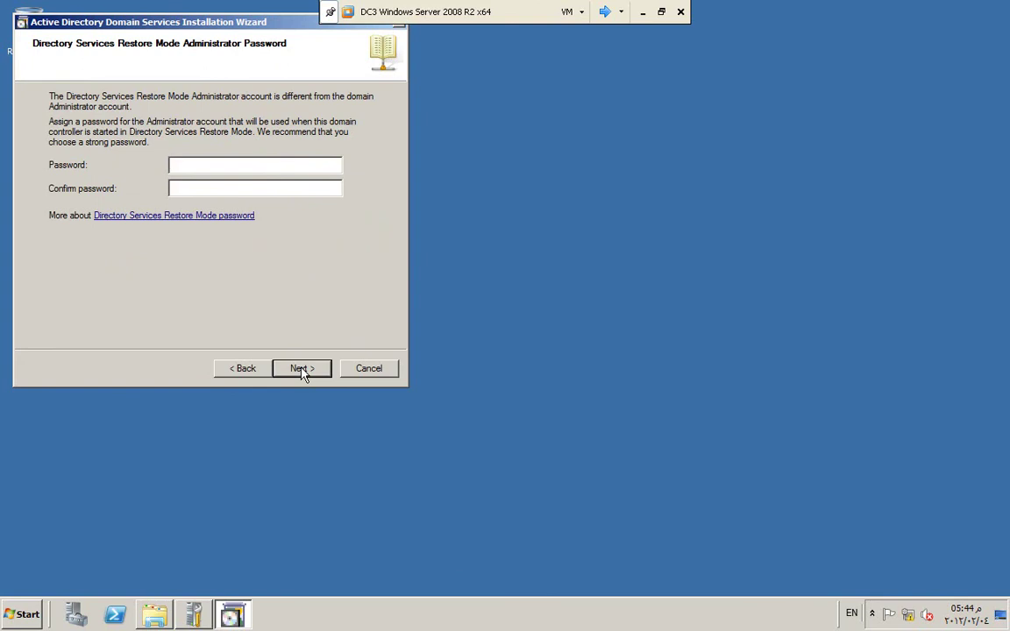
Step: Enter and confirm the Directory Services Restore Mode password
type("123456789123456789")
key("Return")
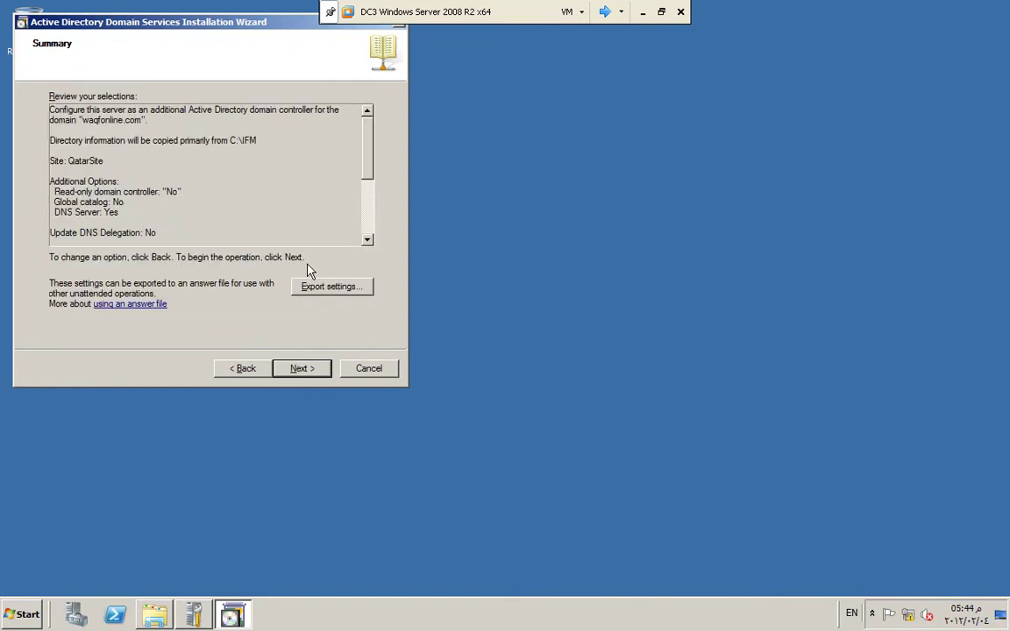
Step: Begin installing Active Directory Domain Services on DC3 from the Summary page for waqfonline.com
left_click(308, 372)
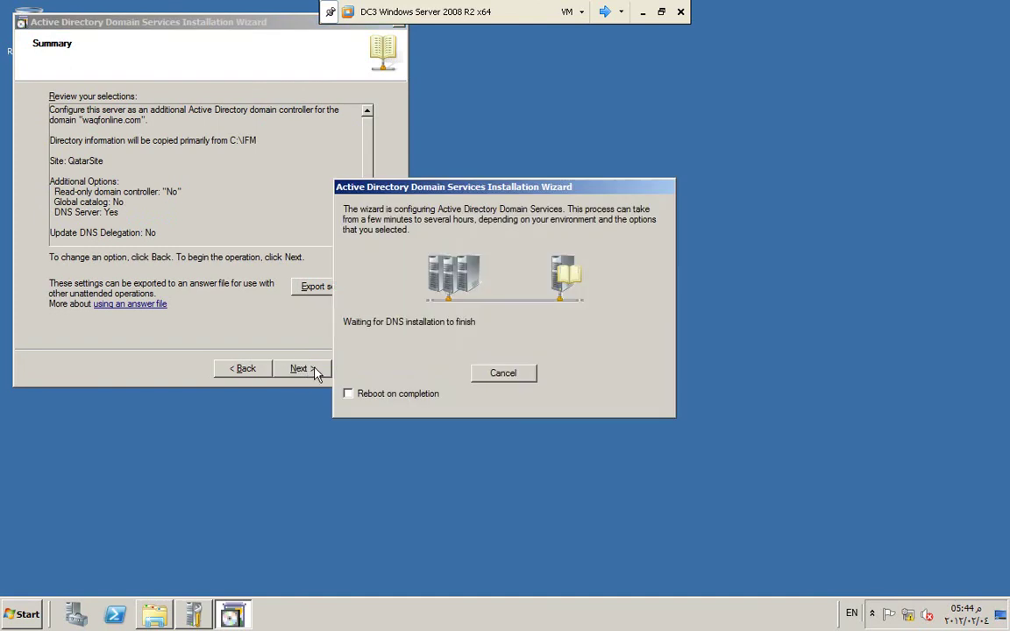